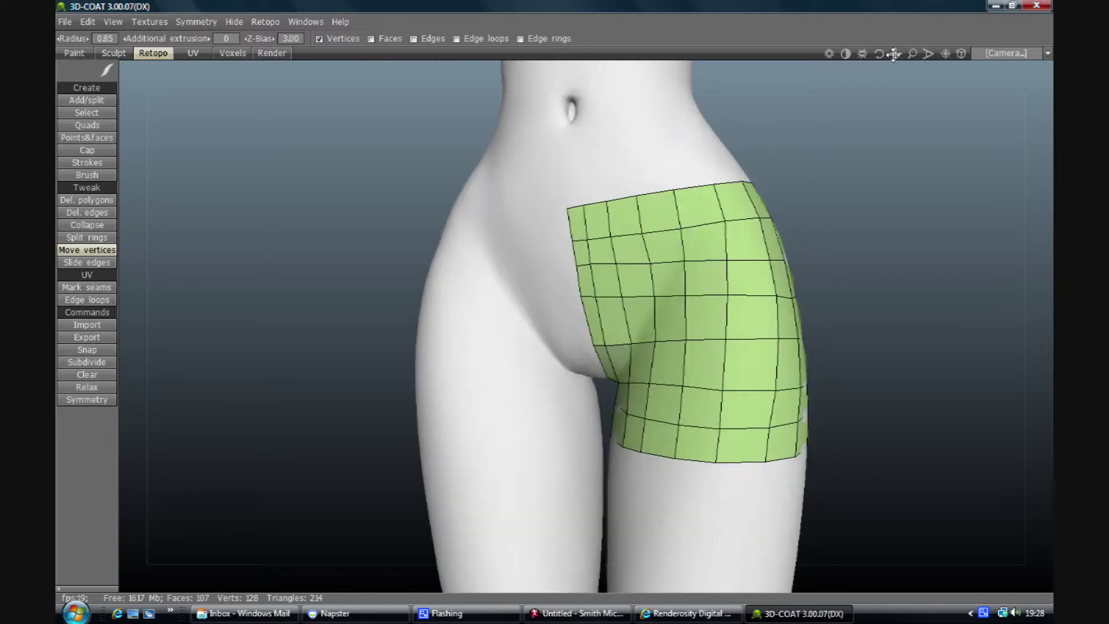
# - Turn on symmetry across the X axis for the retopo mesh
pyautogui.moveTo(827, 230); pyautogui.dragTo(859, 206)
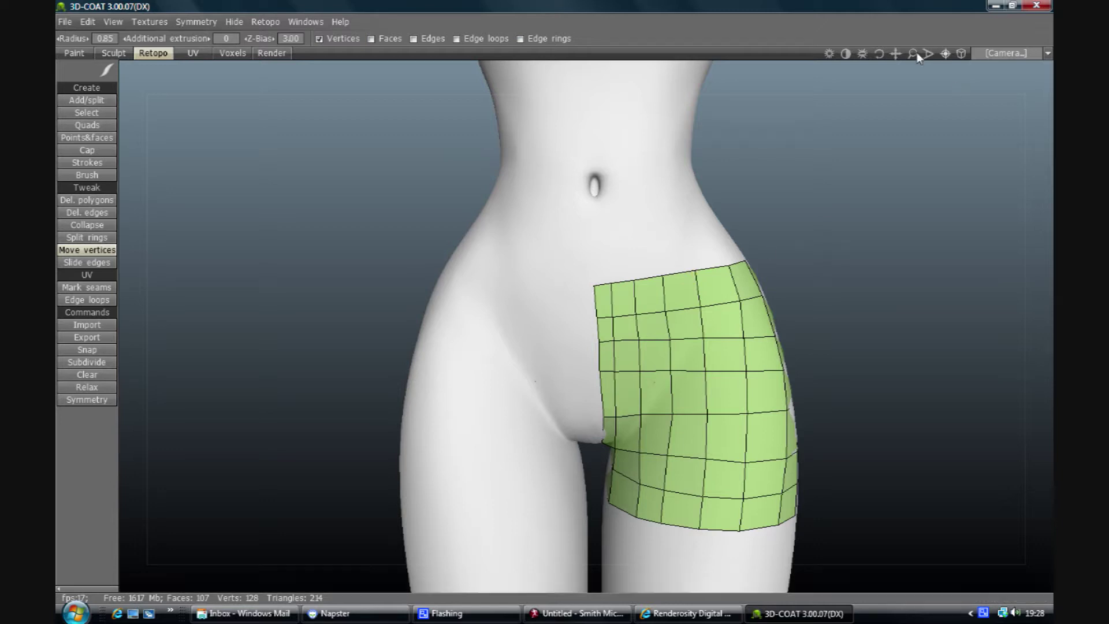
pyautogui.moveTo(908, 54)
pyautogui.mouseDown()
pyautogui.moveTo(905, 74)
pyautogui.moveTo(881, 53)
pyautogui.moveTo(918, 53)
pyautogui.mouseUp()
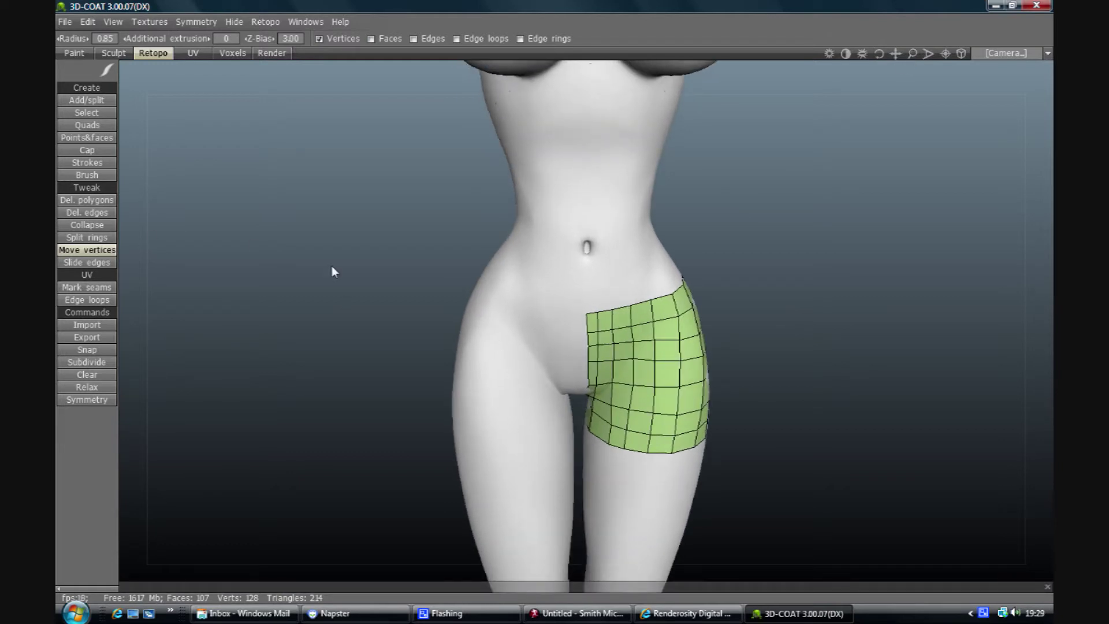
pyautogui.press('s')
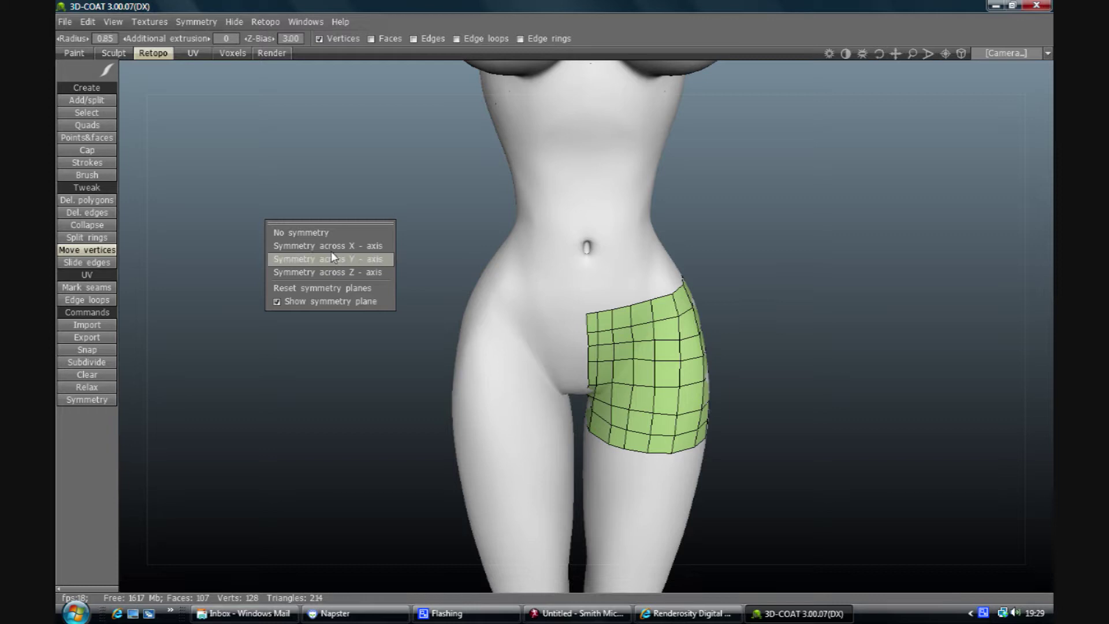
pyautogui.click(331, 250)
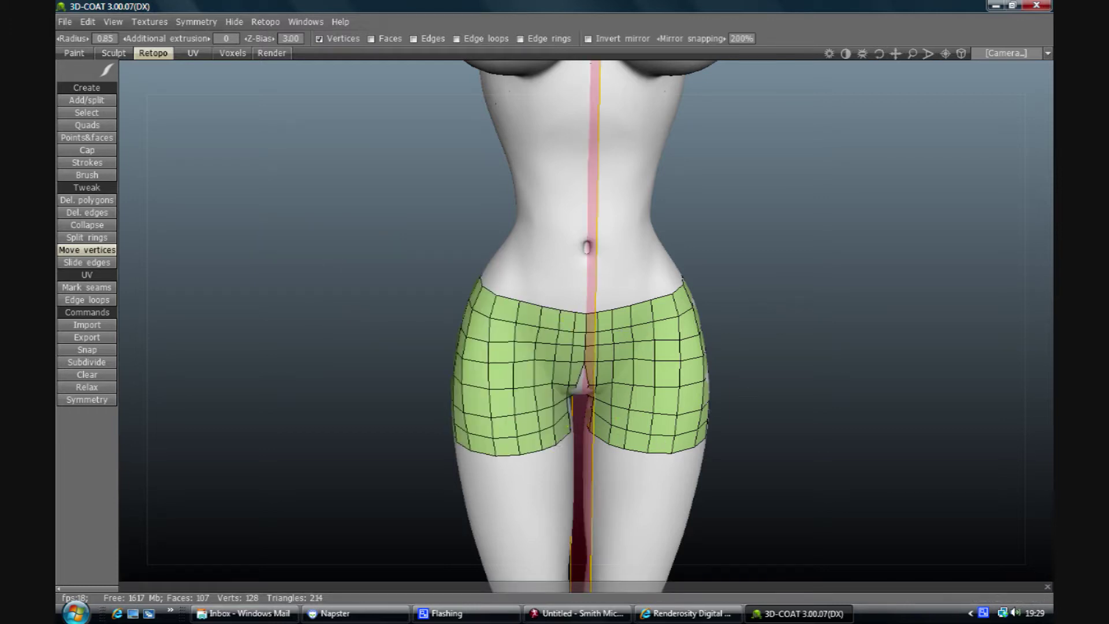
# - Move the centre-edge vertices on the front of the mesh off the symmetry plane, leaving a narrow gap between the halves
pyautogui.moveTo(886, 55)
pyautogui.mouseDown()
pyautogui.moveTo(864, 56)
pyautogui.moveTo(887, 55)
pyautogui.moveTo(889, 69)
pyautogui.moveTo(888, 53)
pyautogui.moveTo(875, 70)
pyautogui.mouseUp()
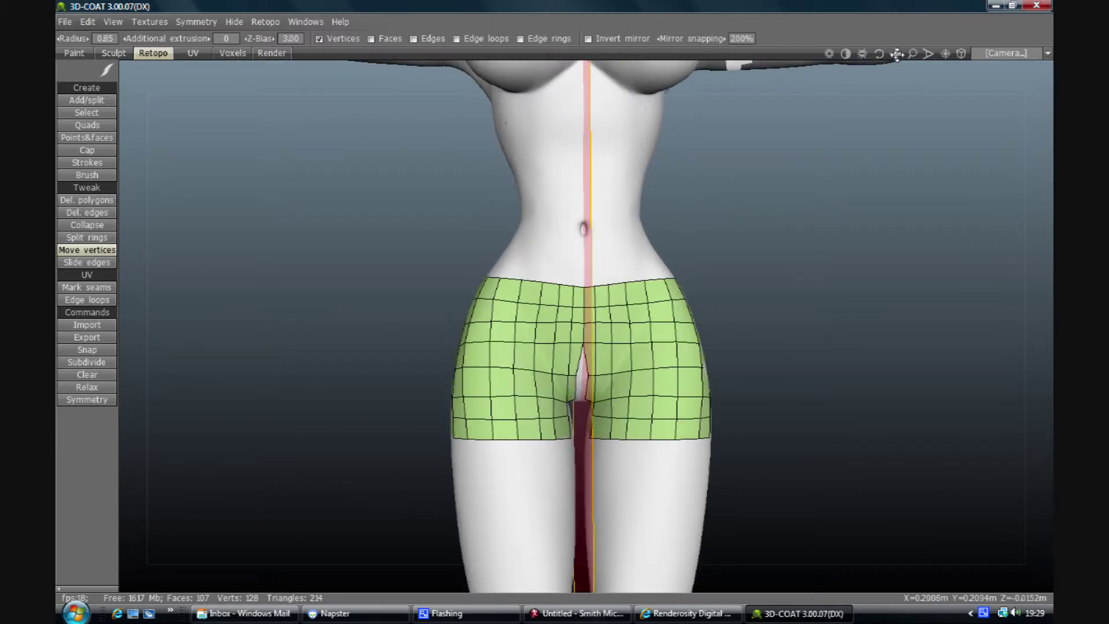
pyautogui.moveTo(912, 54); pyautogui.dragTo(867, 91)
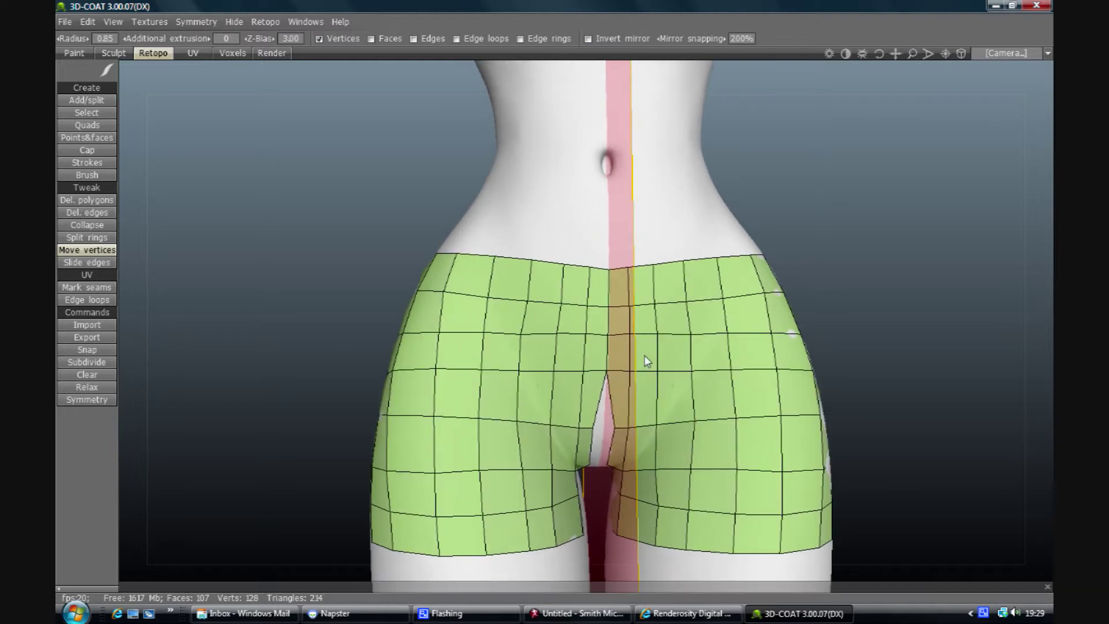
pyautogui.moveTo(612, 369); pyautogui.dragTo(618, 269)
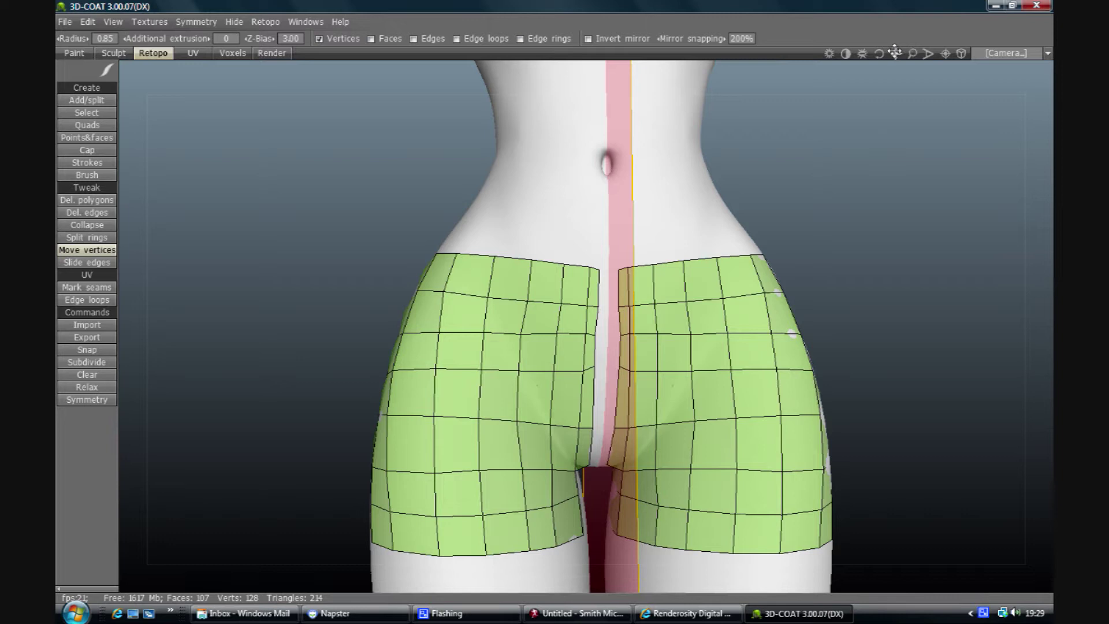
# - Shift the second column of vertices beside the front gap outward to even out the narrow faces
pyautogui.moveTo(877, 53); pyautogui.dragTo(867, 54)
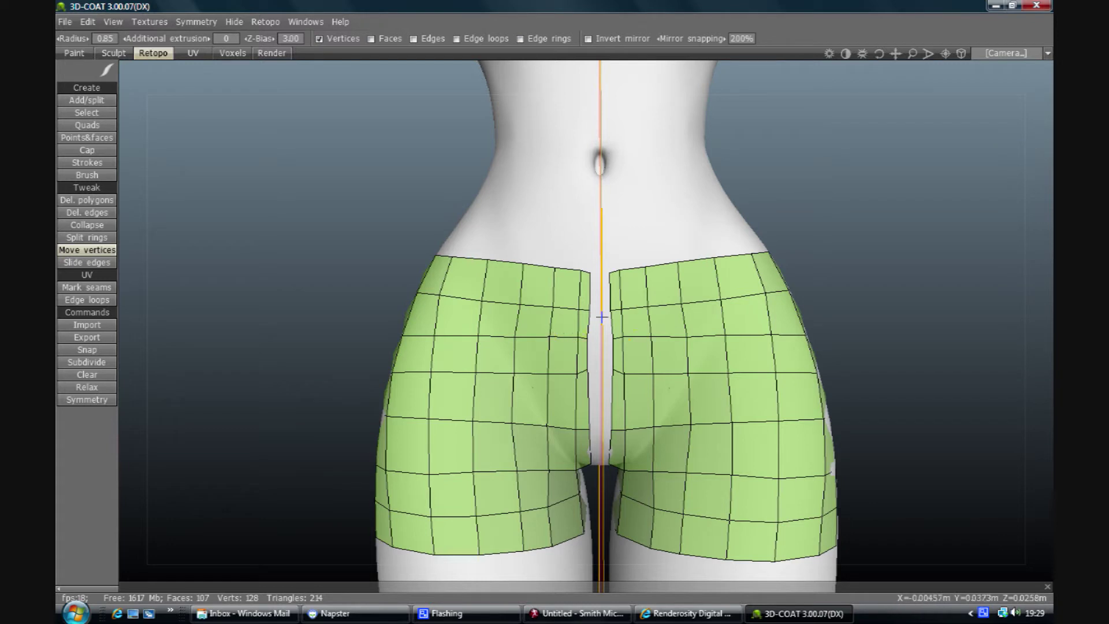
pyautogui.moveTo(621, 309); pyautogui.dragTo(626, 310)
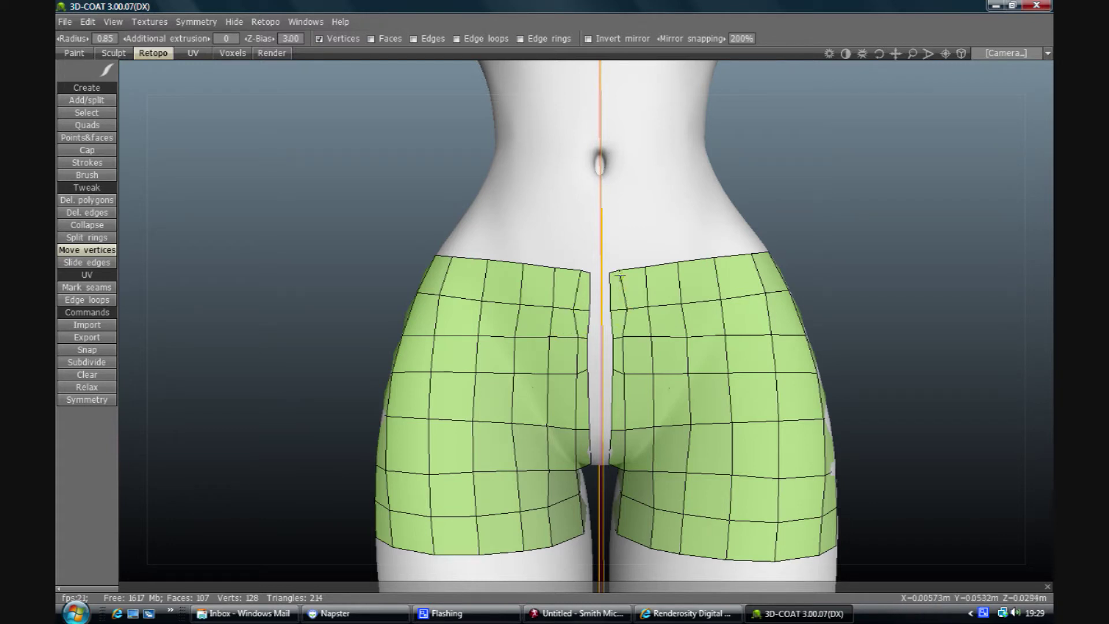
pyautogui.moveTo(619, 269); pyautogui.dragTo(624, 270)
pyautogui.moveTo(621, 337); pyautogui.dragTo(628, 374)
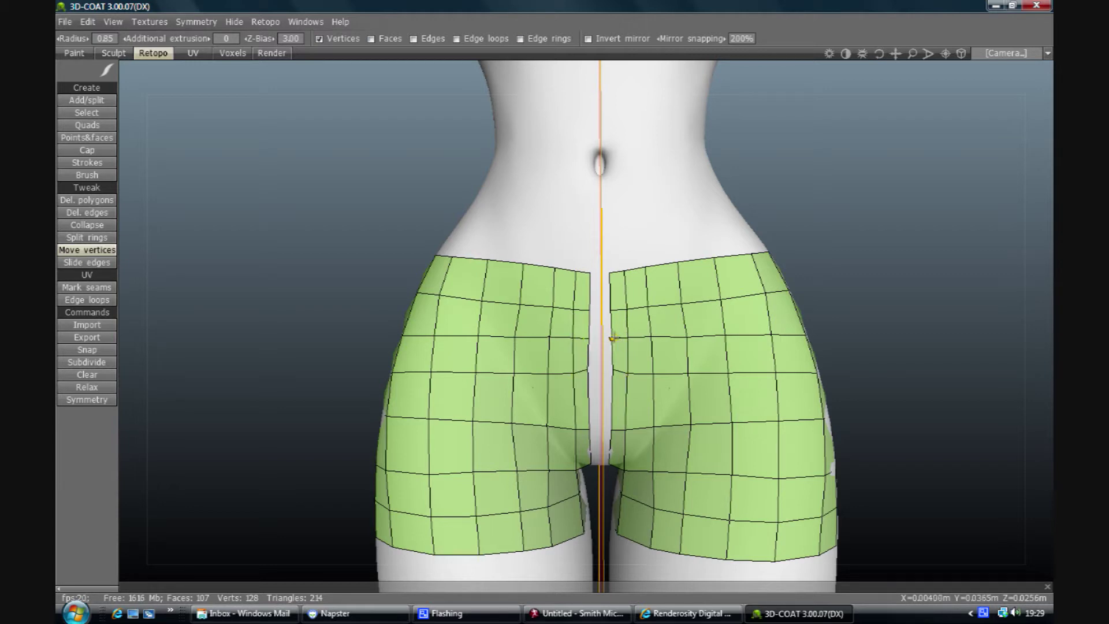
# - Move the second column of vertices beside the rear centre gap outward to widen the narrow border faces
pyautogui.moveTo(884, 425); pyautogui.dragTo(890, 356, button='middle')
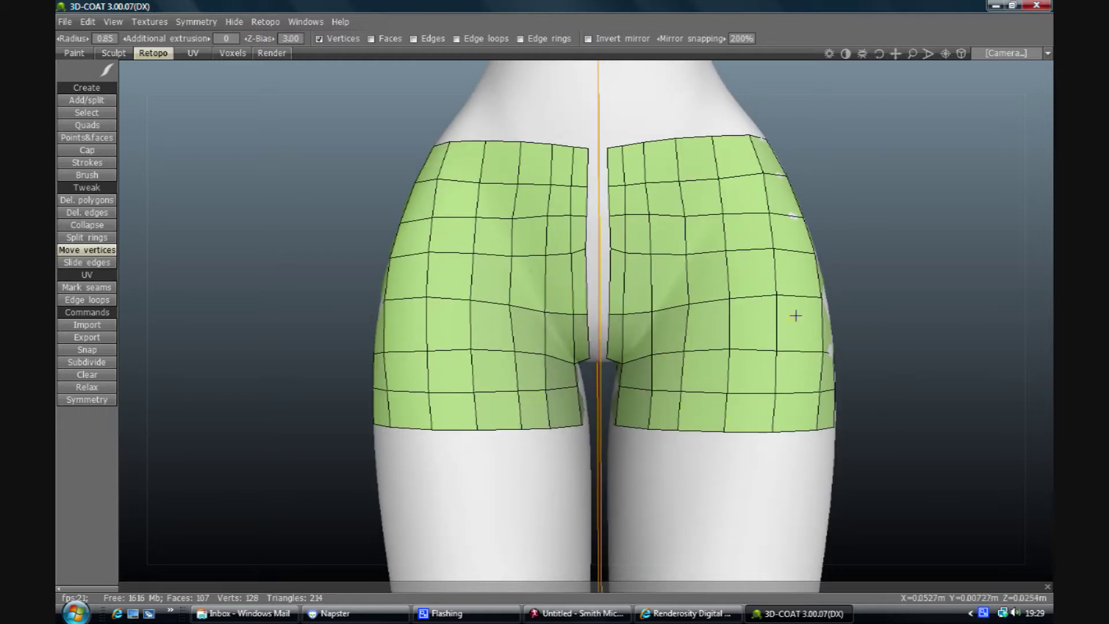
pyautogui.moveTo(882, 53)
pyautogui.mouseDown()
pyautogui.moveTo(901, 54)
pyautogui.moveTo(871, 54)
pyautogui.moveTo(884, 54)
pyautogui.mouseUp()
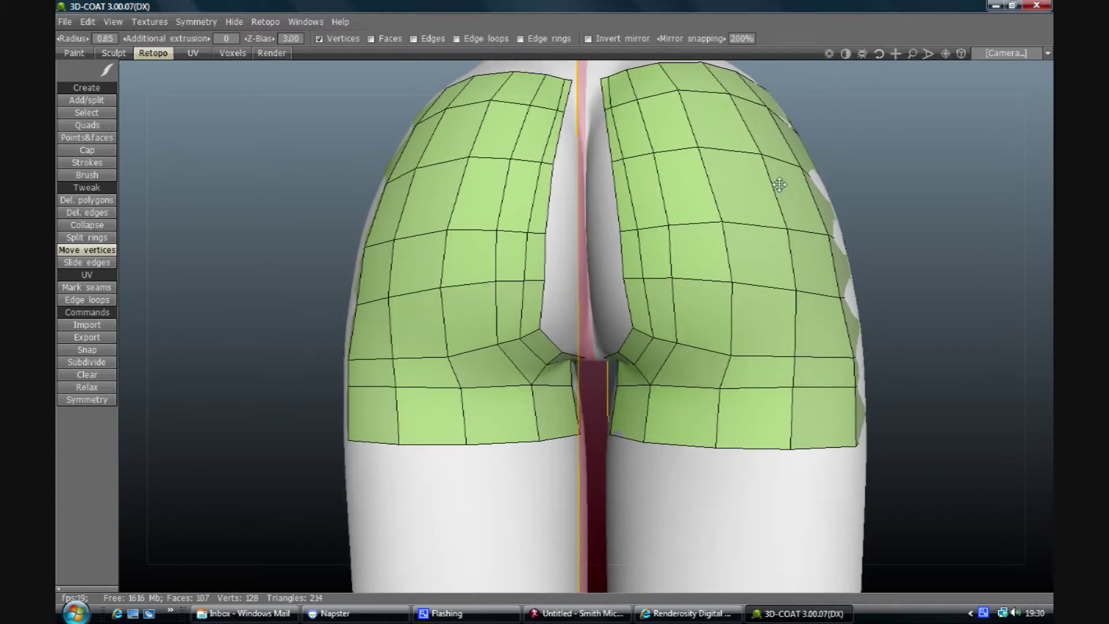
pyautogui.moveTo(533, 329); pyautogui.dragTo(518, 230)
pyautogui.moveTo(539, 162); pyautogui.dragTo(533, 162)
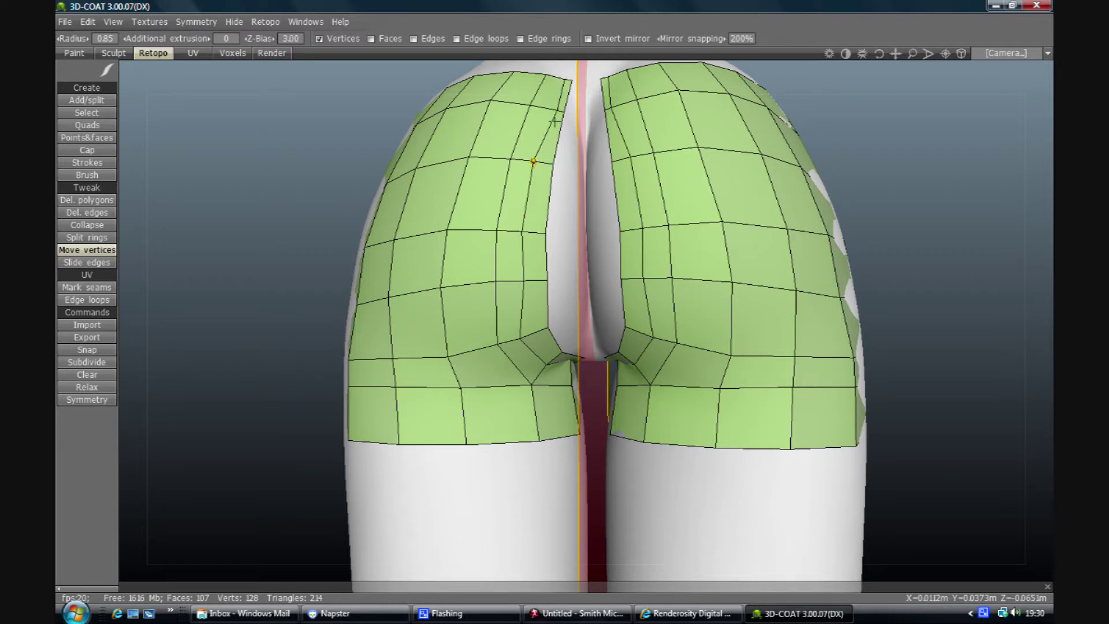
pyautogui.moveTo(556, 109); pyautogui.dragTo(553, 109)
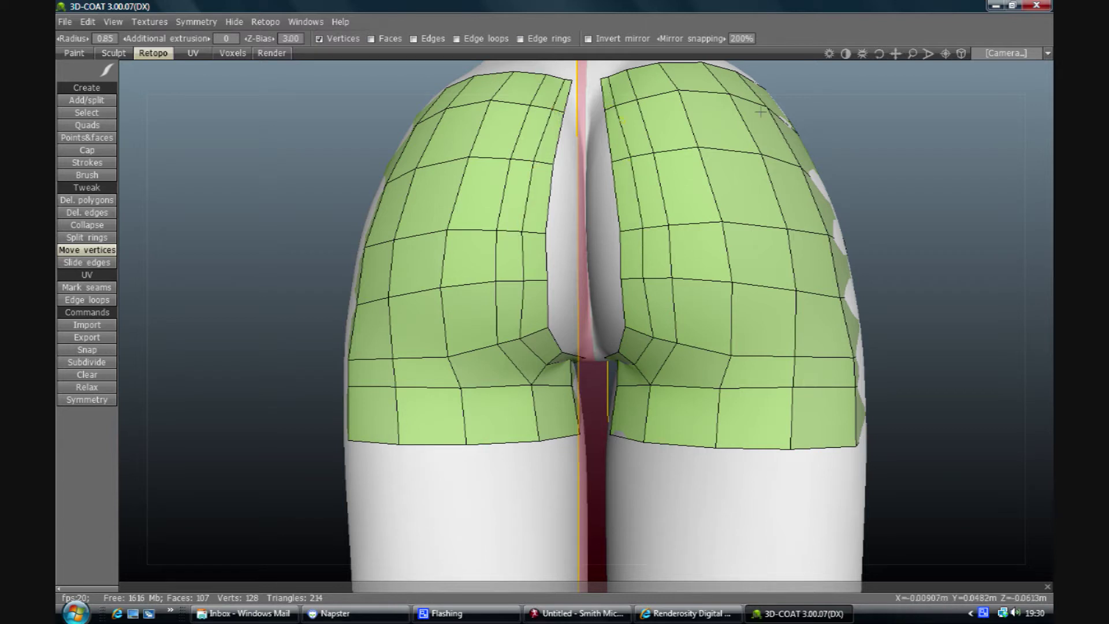
# - Adjust individual vertices on the side and rear of the hip to smooth the flow of the edge loops
pyautogui.moveTo(808, 173); pyautogui.dragTo(659, 151, button='right')
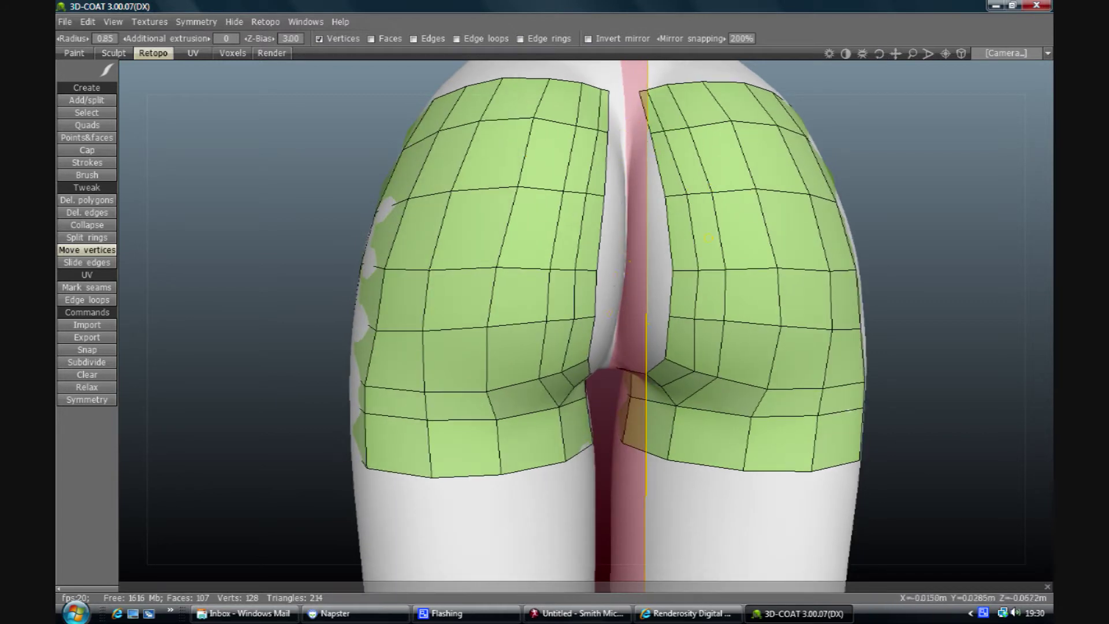
pyautogui.moveTo(879, 56); pyautogui.dragTo(901, 55)
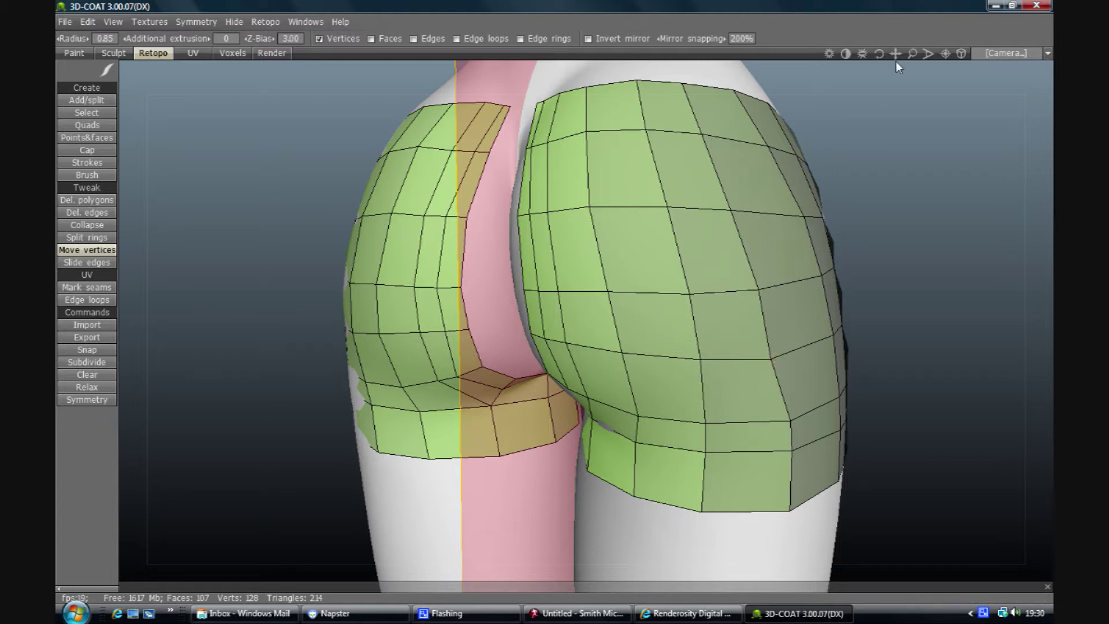
pyautogui.moveTo(879, 54); pyautogui.dragTo(904, 55)
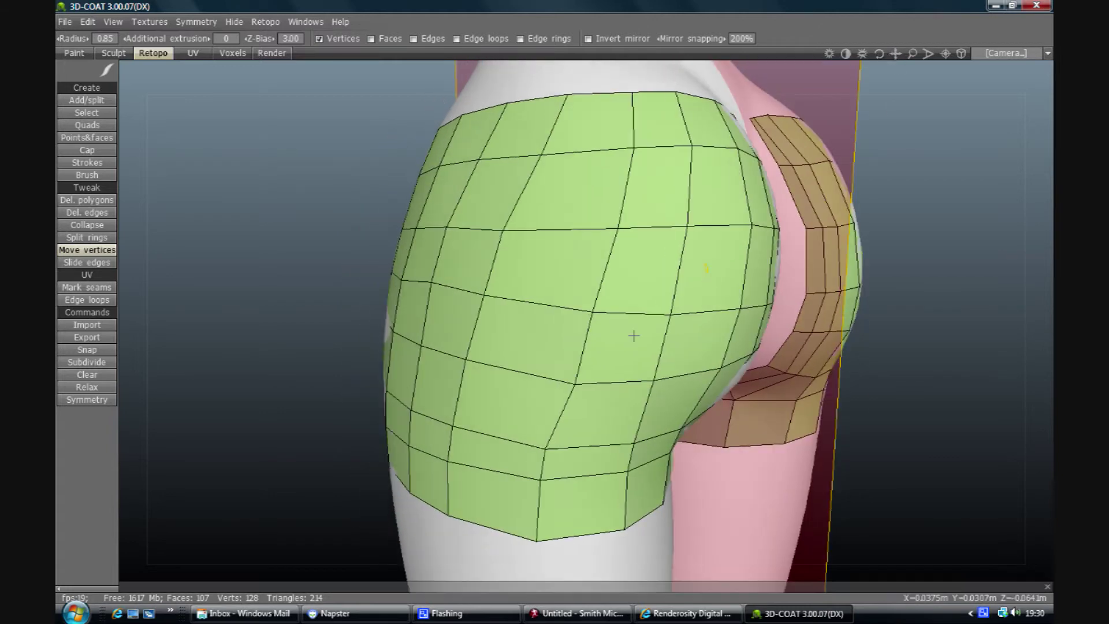
pyautogui.moveTo(576, 385); pyautogui.dragTo(569, 384)
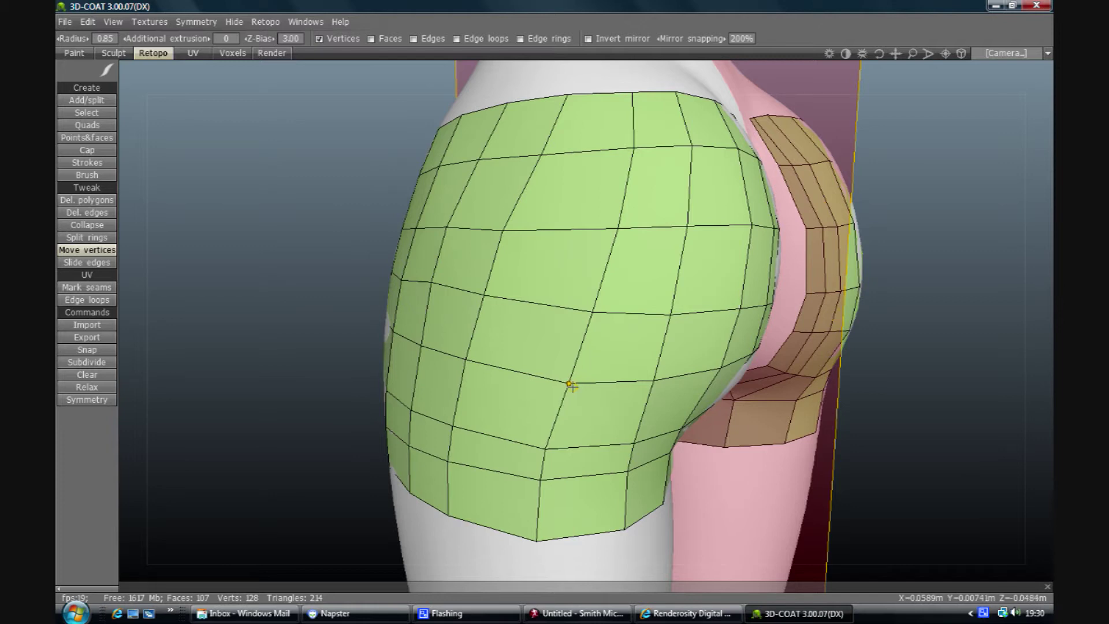
pyautogui.moveTo(633, 149); pyautogui.dragTo(627, 147)
pyautogui.moveTo(618, 229); pyautogui.dragTo(614, 229)
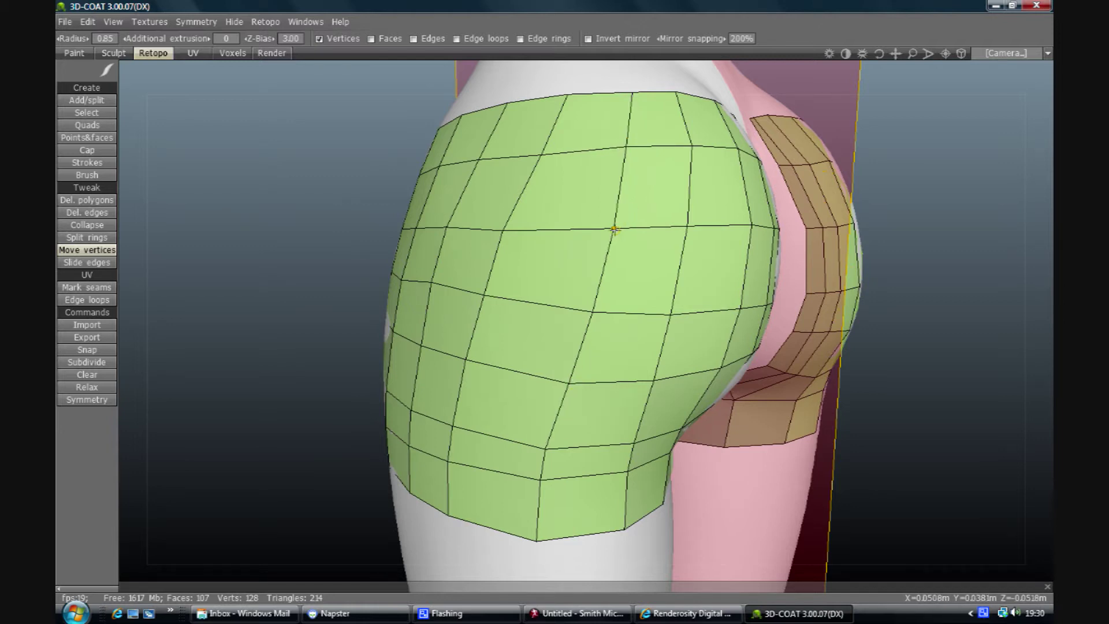
pyautogui.moveTo(501, 231); pyautogui.dragTo(507, 232)
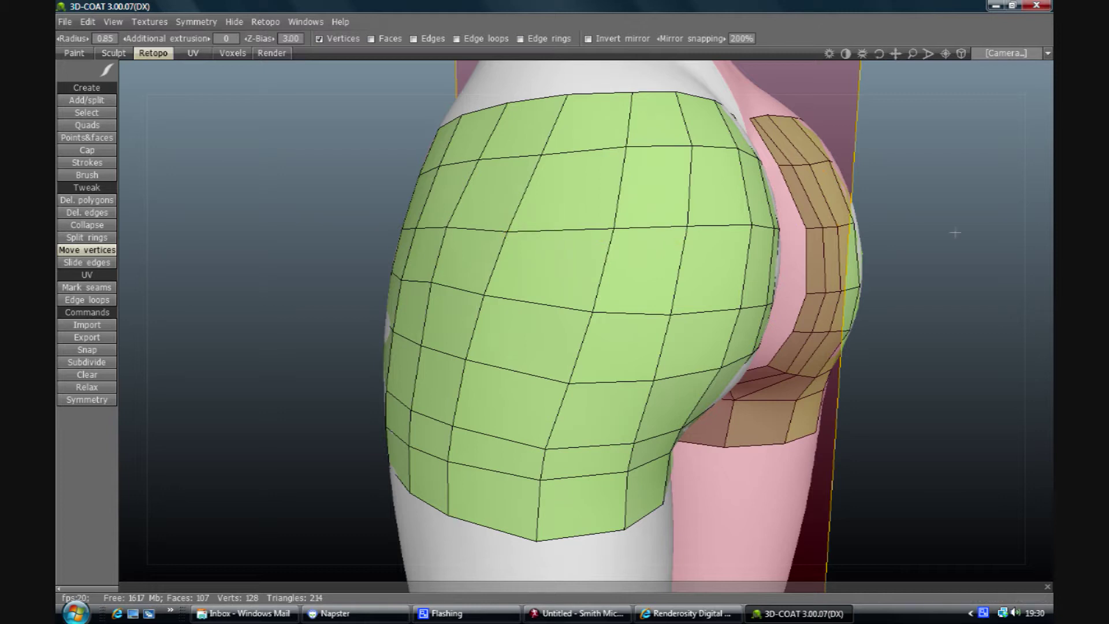
# - Apply symmetry to the mesh to create real geometry on the other half, and switch to no symmetry
pyautogui.moveTo(942, 222); pyautogui.dragTo(881, 57)
pyautogui.click(89, 400)
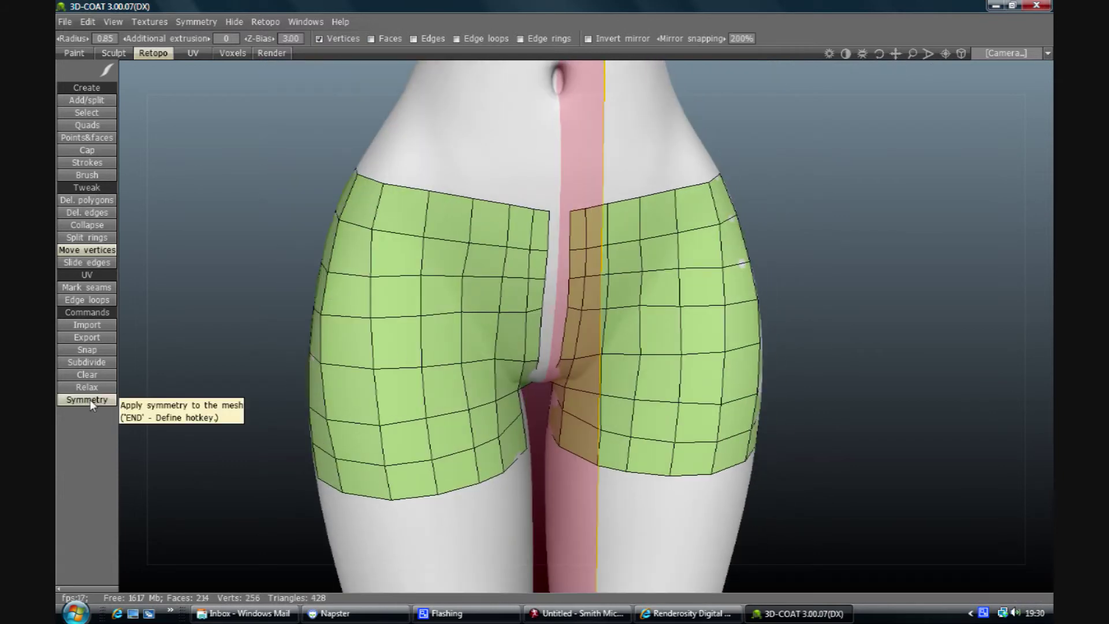
pyautogui.rightClick(269, 326)
pyautogui.click(251, 295)
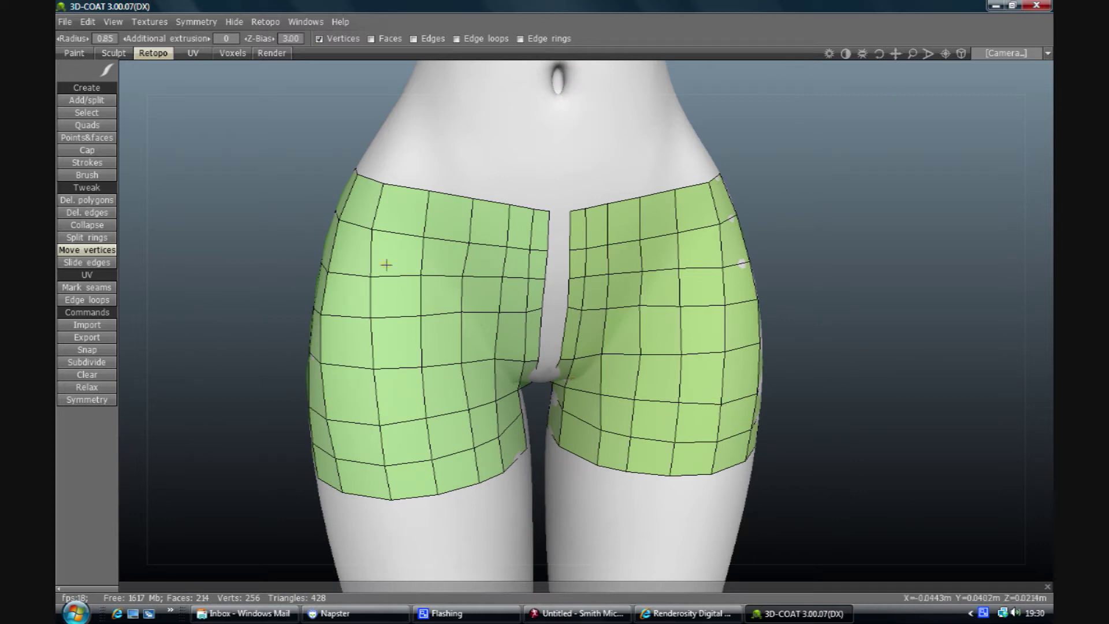
# - Turn symmetry across the X axis back on to check the mirrored mesh, and return to no symmetry
pyautogui.rightClick(324, 220)
pyautogui.press('Escape')
pyautogui.rightClick(296, 198)
pyautogui.click(324, 225)
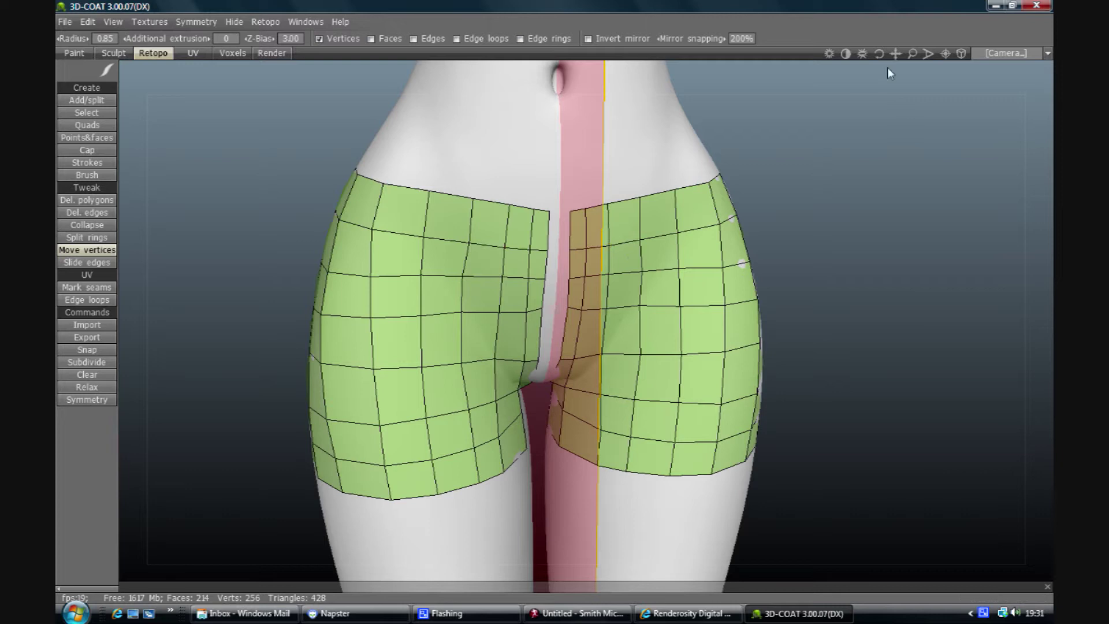
pyautogui.moveTo(879, 54); pyautogui.dragTo(844, 55)
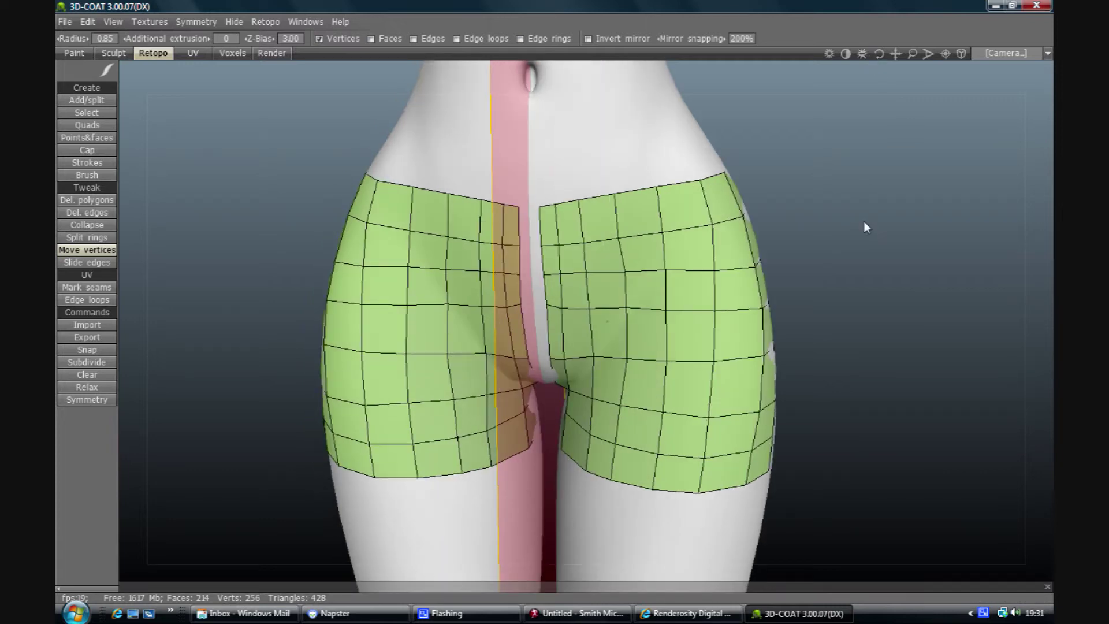
pyautogui.press('s')
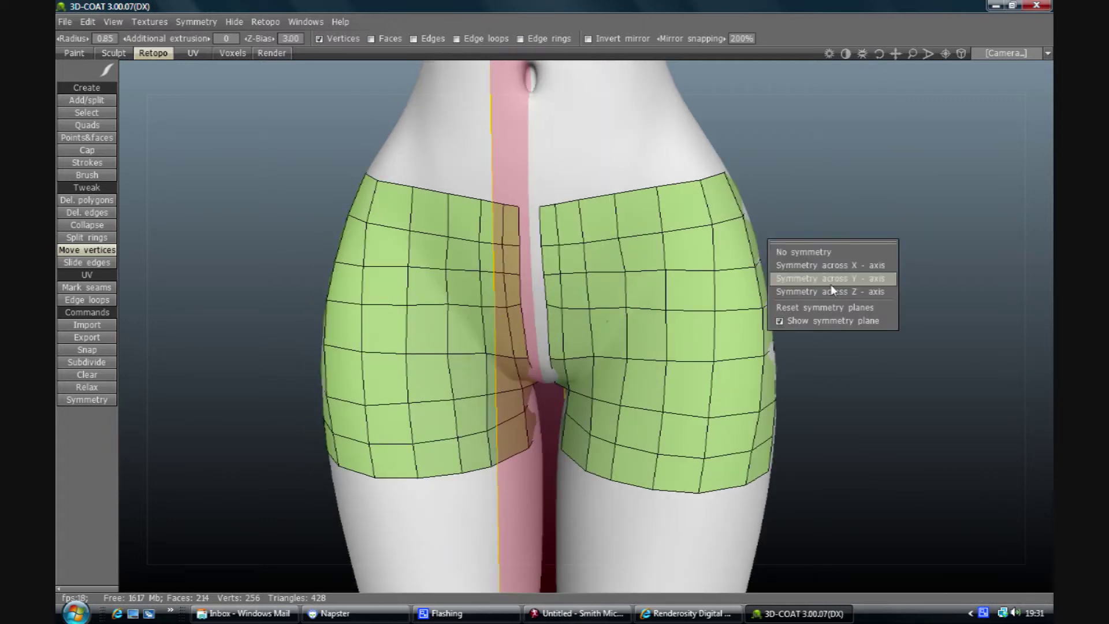
pyautogui.click(826, 253)
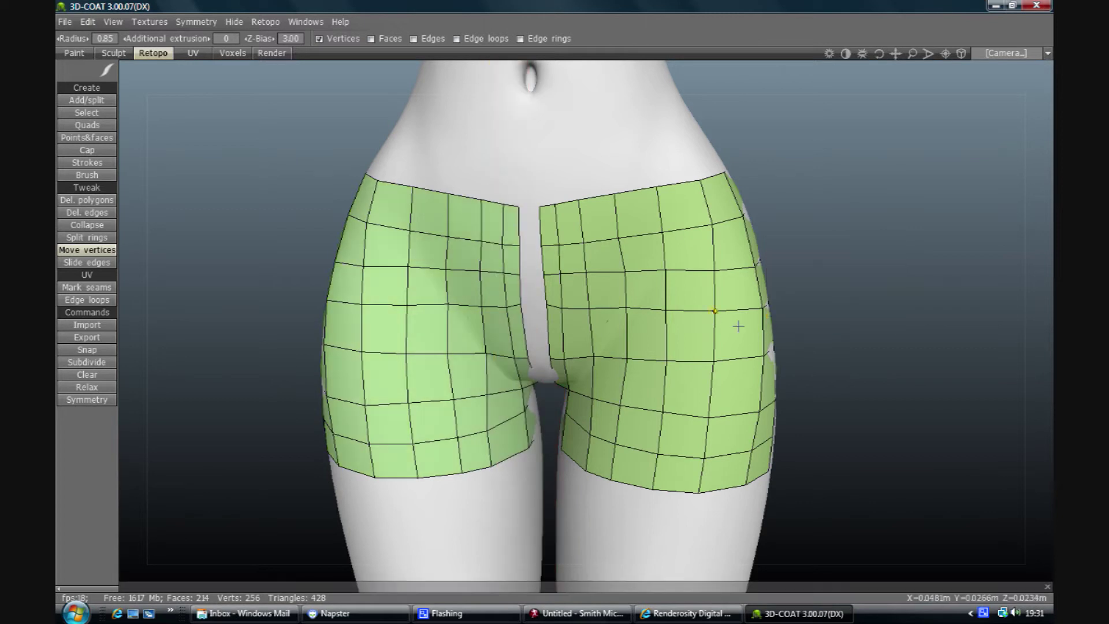
# - Fill the front centre gap from the waist to under the crotch with six faces using Points&faces
pyautogui.moveTo(882, 54)
pyautogui.mouseDown()
pyautogui.moveTo(881, 81)
pyautogui.moveTo(890, 58)
pyautogui.mouseUp()
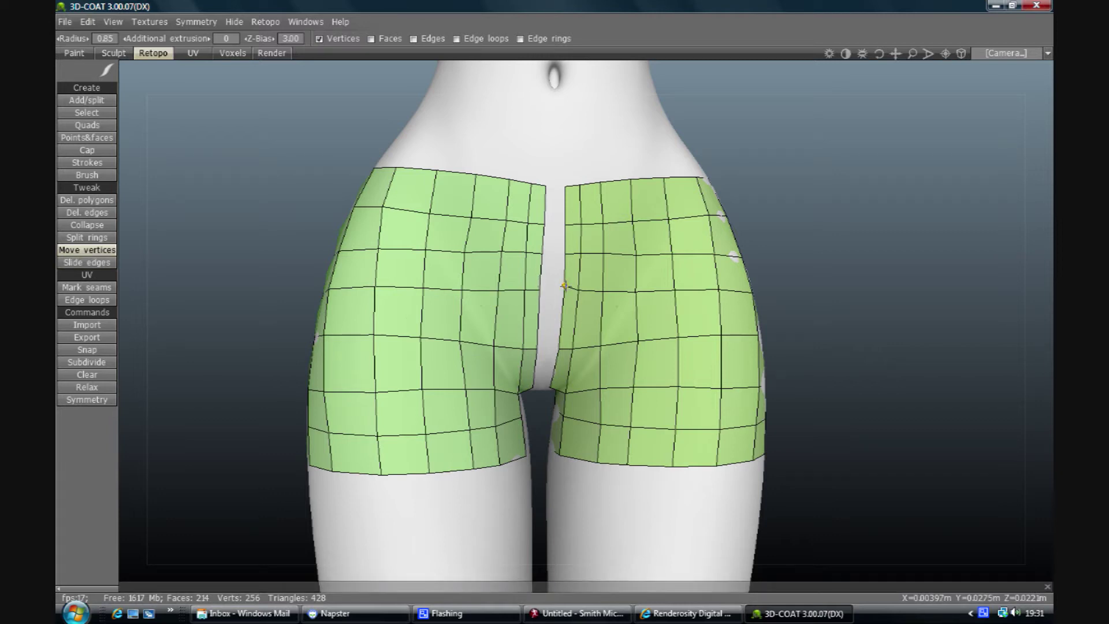
pyautogui.click(90, 137)
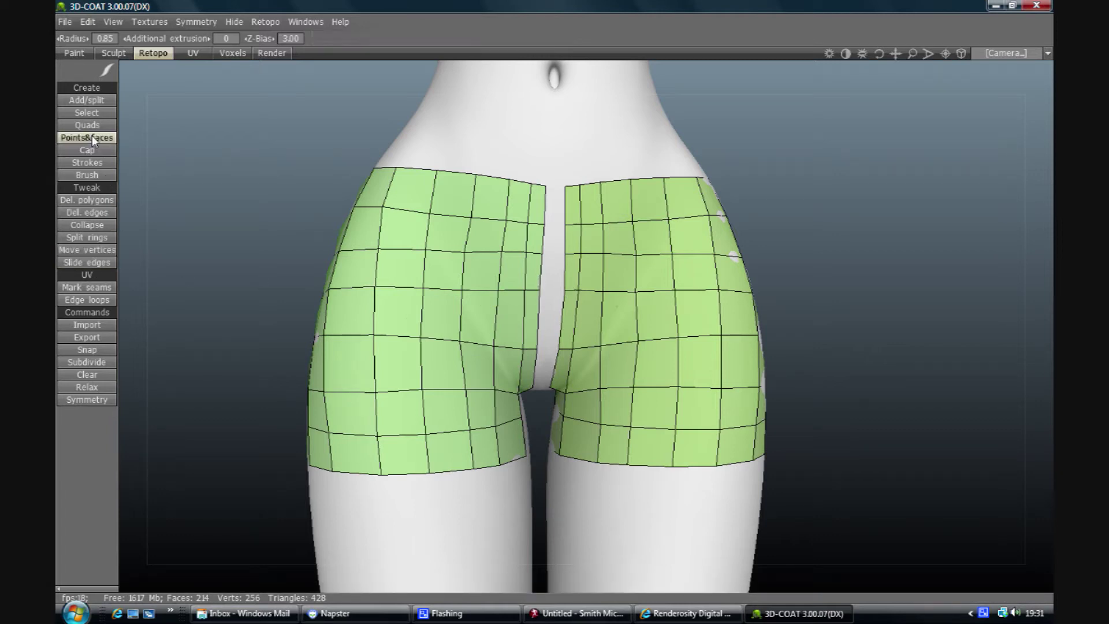
pyautogui.rightClick(553, 207)
pyautogui.rightClick(554, 240)
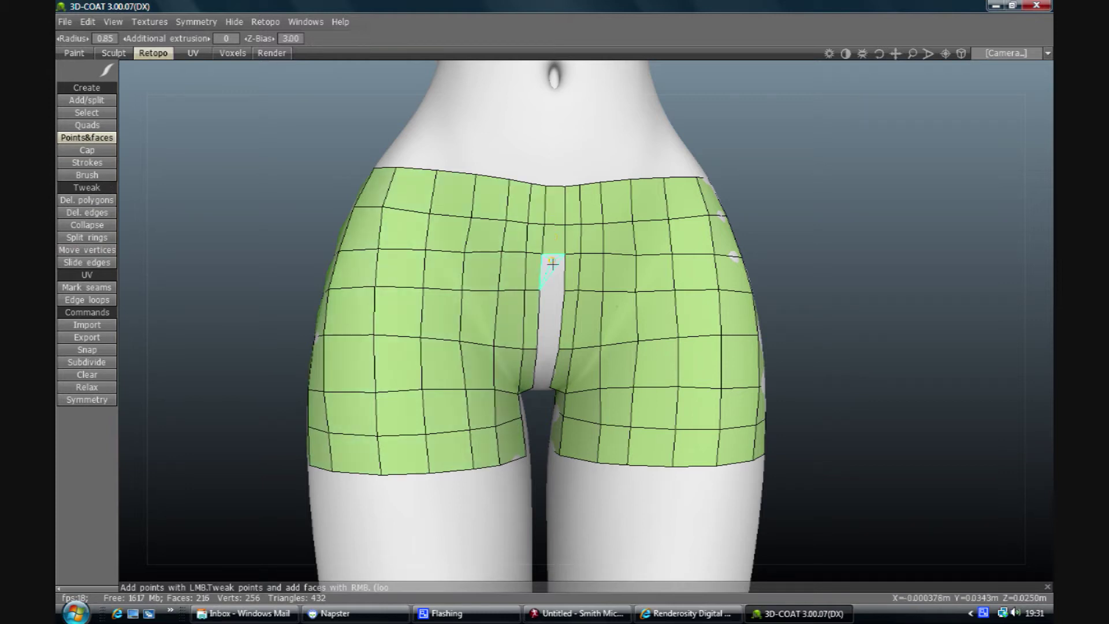
pyautogui.rightClick(553, 271)
pyautogui.rightClick(548, 320)
pyautogui.rightClick(546, 363)
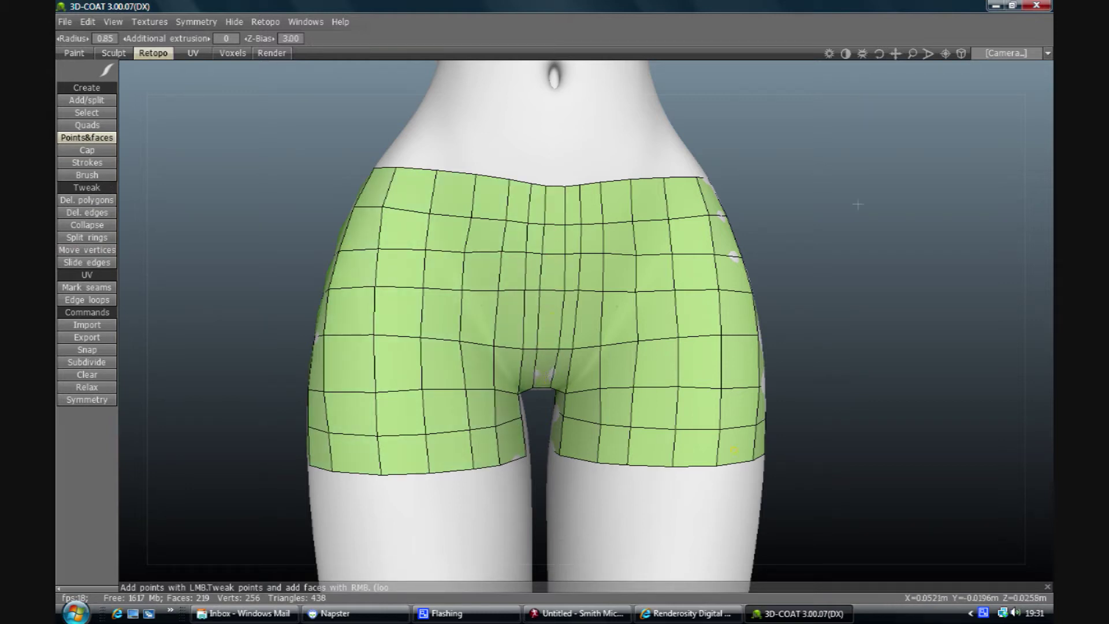
pyautogui.moveTo(893, 55); pyautogui.dragTo(599, 460)
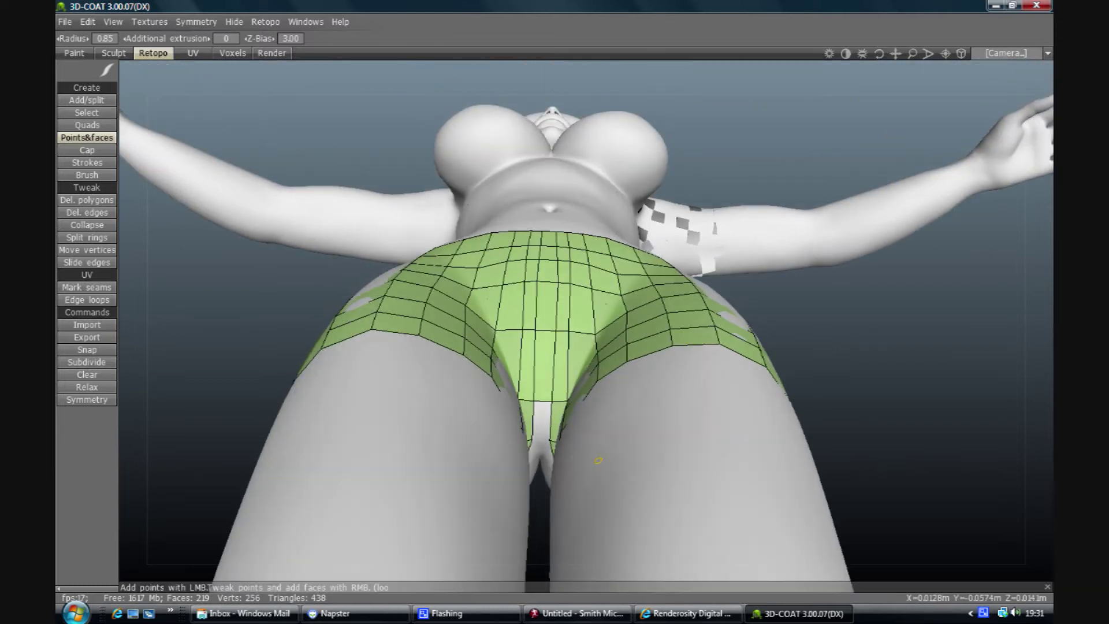
pyautogui.rightClick(541, 422)
# - Relax the joined retopo mesh and check the resulting topology from the front and sides
pyautogui.moveTo(876, 52)
pyautogui.mouseDown()
pyautogui.moveTo(860, 61)
pyautogui.moveTo(881, 53)
pyautogui.mouseUp()
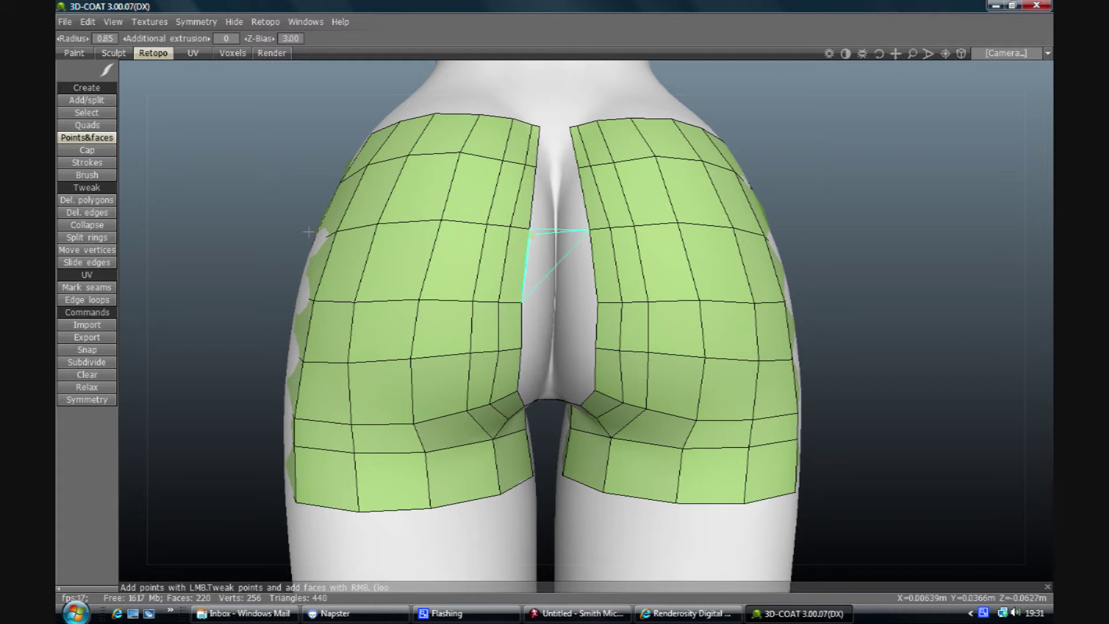
pyautogui.moveTo(884, 56); pyautogui.dragTo(848, 56)
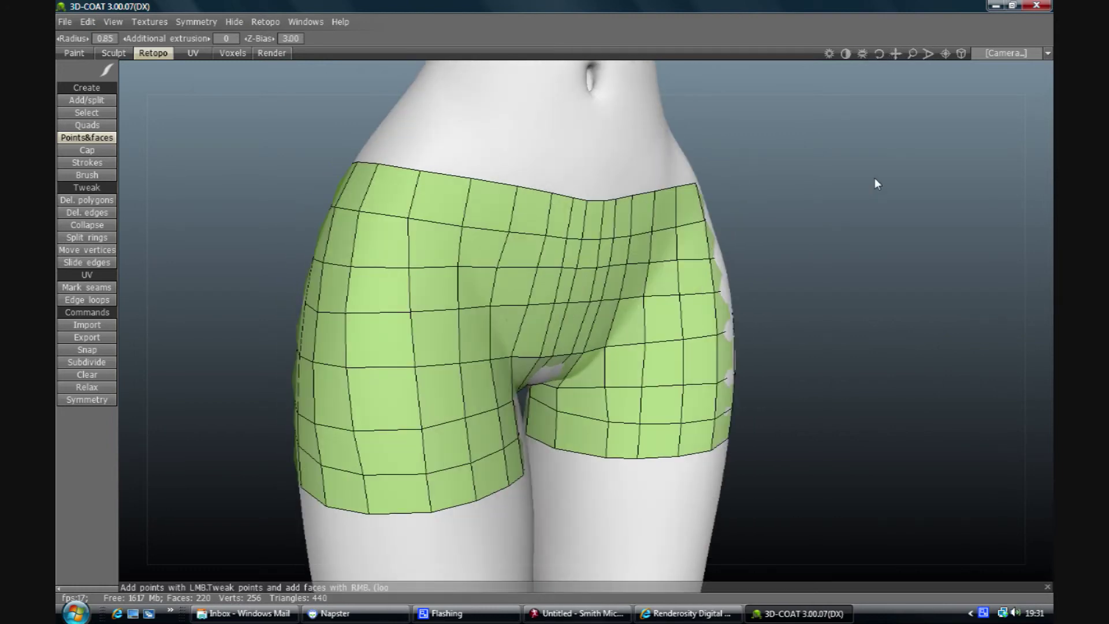
pyautogui.click(74, 387)
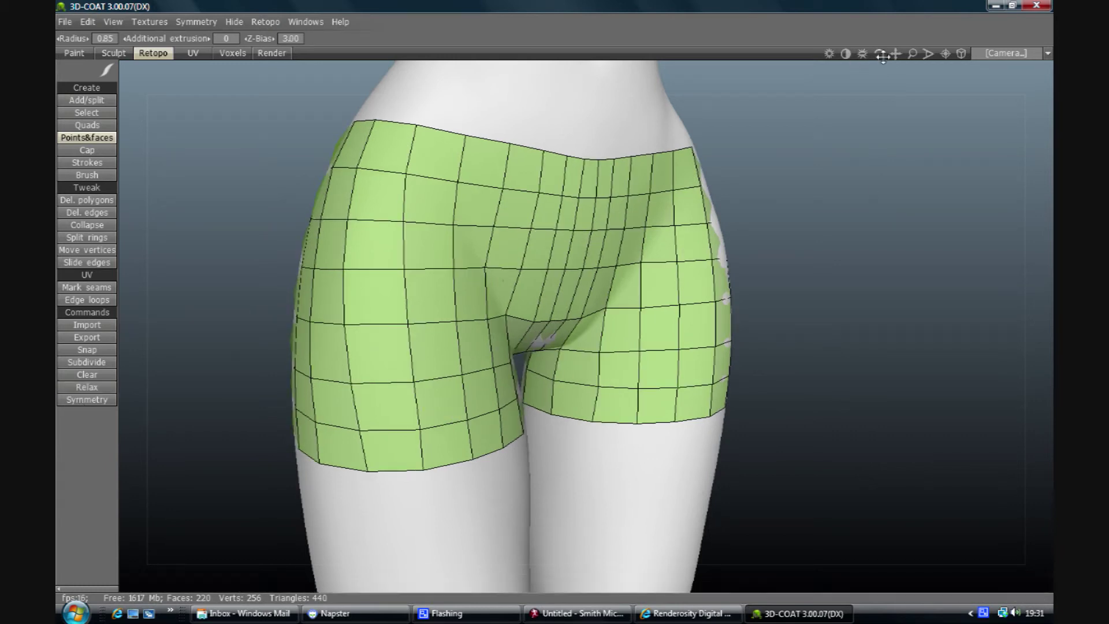
pyautogui.moveTo(881, 54)
pyautogui.mouseDown()
pyautogui.moveTo(865, 56)
pyautogui.moveTo(883, 63)
pyautogui.mouseUp()
pyautogui.moveTo(880, 62)
pyautogui.mouseDown()
pyautogui.moveTo(891, 54)
pyautogui.moveTo(876, 54)
pyautogui.moveTo(889, 55)
pyautogui.moveTo(879, 55)
pyautogui.moveTo(884, 70)
pyautogui.moveTo(772, 219)
pyautogui.moveTo(853, 69)
pyautogui.moveTo(882, 56)
pyautogui.moveTo(872, 58)
pyautogui.mouseUp()
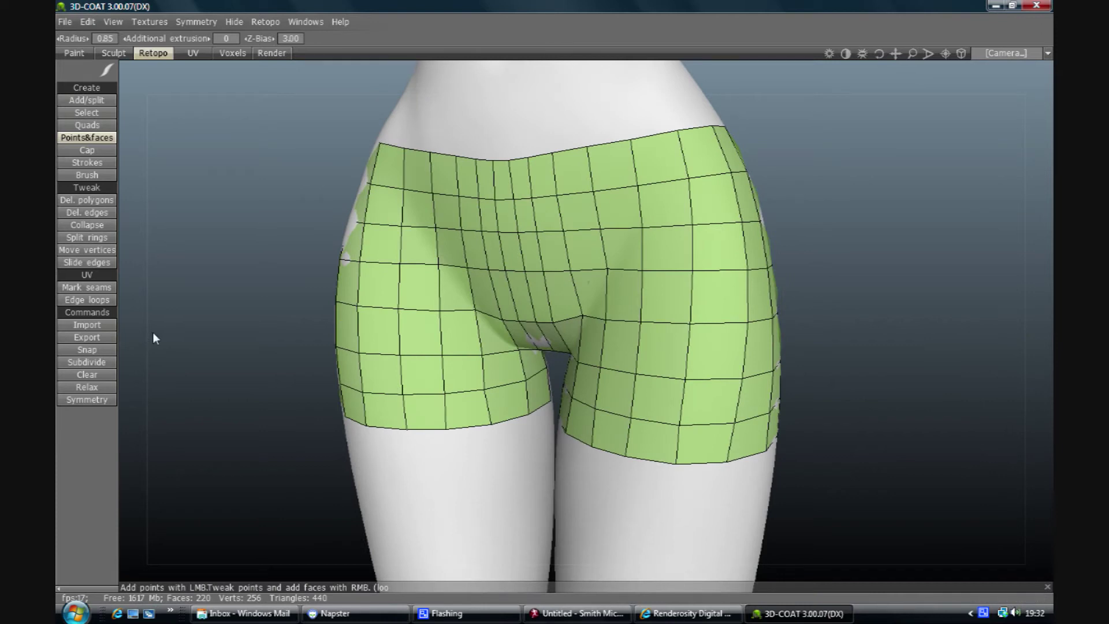
# - Subdivide the joined retopo mesh once and inspect the open gap along the rear centre
pyautogui.click(95, 368)
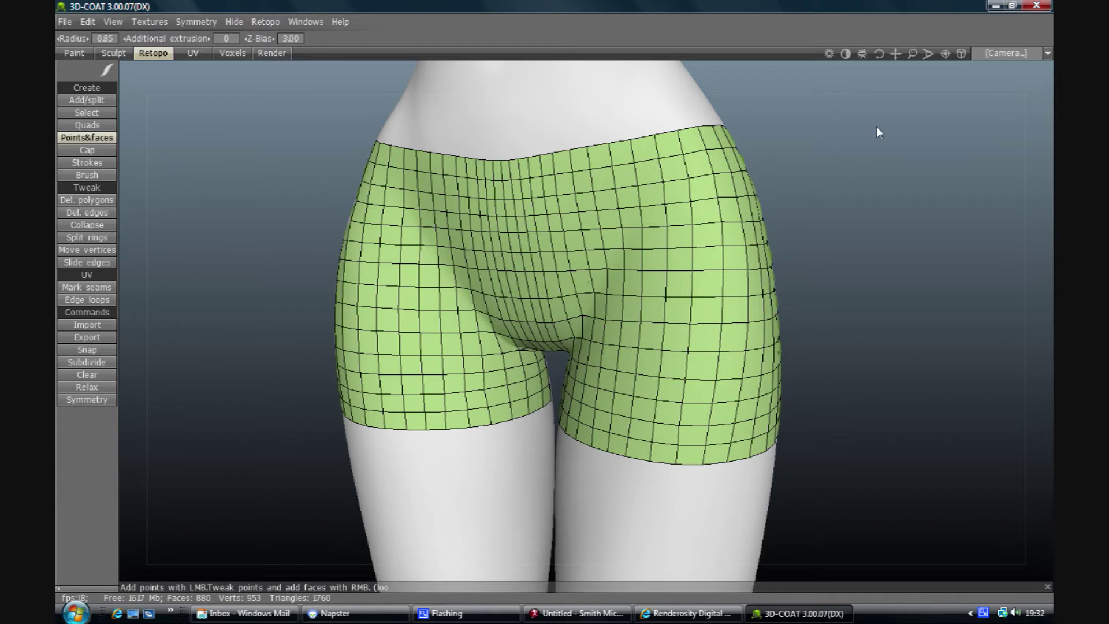
pyautogui.moveTo(875, 53); pyautogui.dragTo(859, 116)
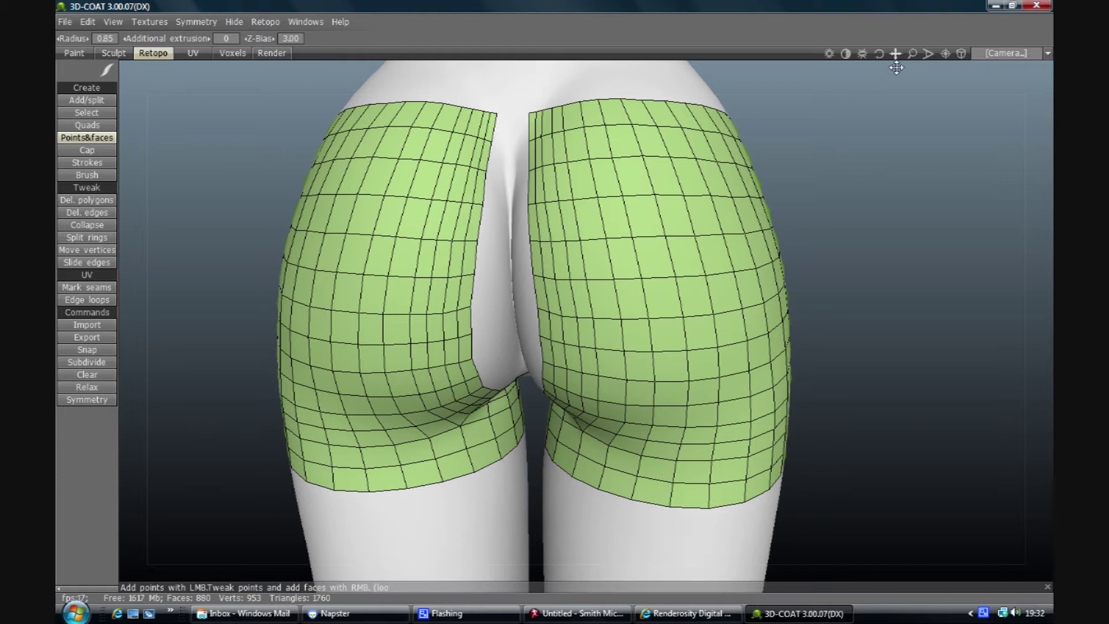
pyautogui.moveTo(881, 52); pyautogui.dragTo(876, 67)
pyautogui.moveTo(864, 239); pyautogui.dragTo(853, 395)
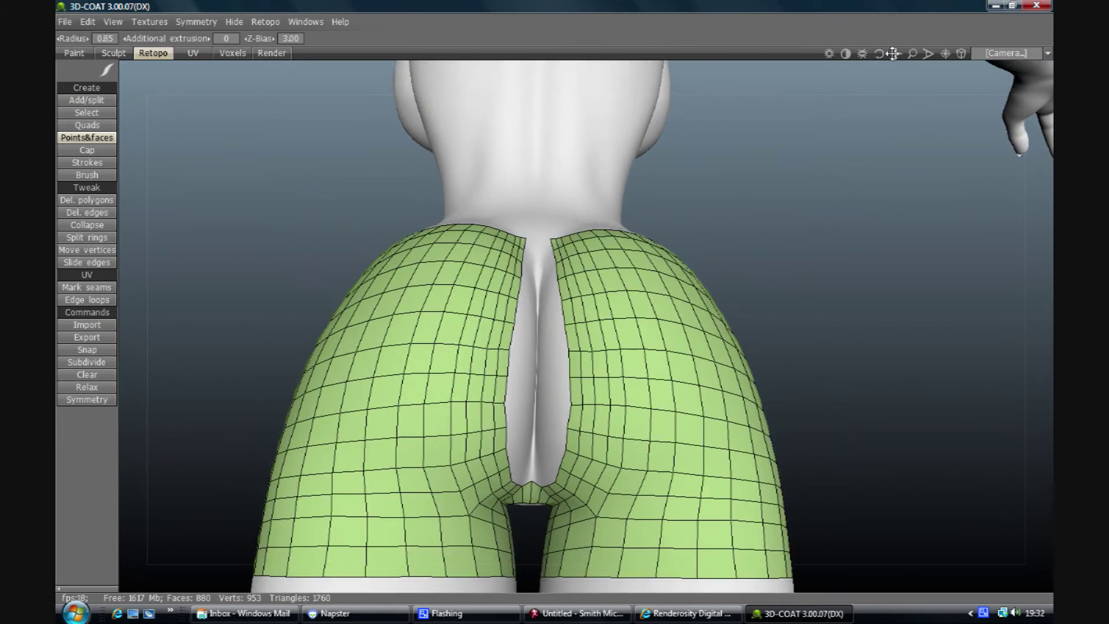
pyautogui.moveTo(894, 53)
pyautogui.mouseDown()
pyautogui.moveTo(886, 68)
pyautogui.moveTo(879, 60)
pyautogui.mouseUp()
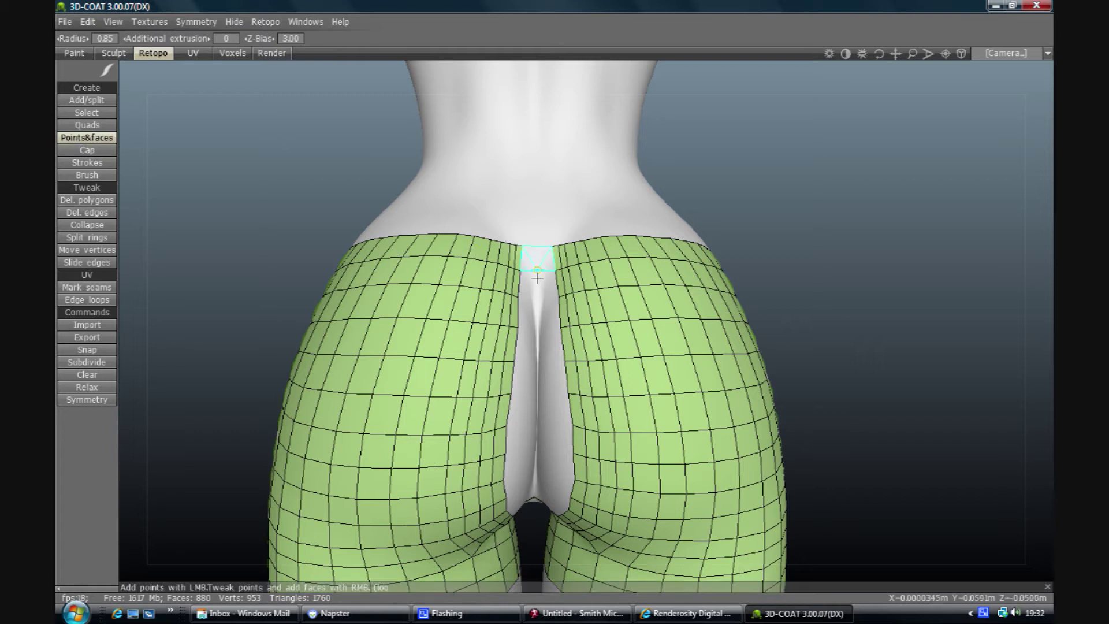
# - Fill the rear centre gap downward from the waist with eight faces using Points&faces
pyautogui.rightClick(537, 260)
pyautogui.rightClick(537, 285)
pyautogui.rightClick(538, 312)
pyautogui.rightClick(540, 345)
pyautogui.rightClick(540, 378)
pyautogui.rightClick(541, 419)
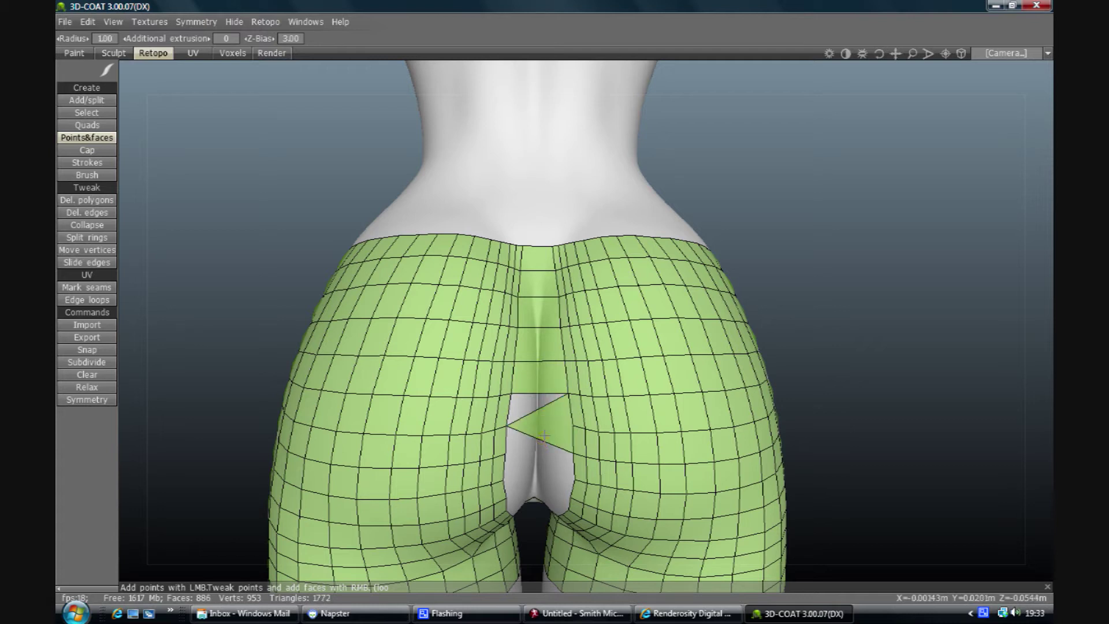
pyautogui.hotkey('ctrl', 'z')
pyautogui.rightClick(538, 422)
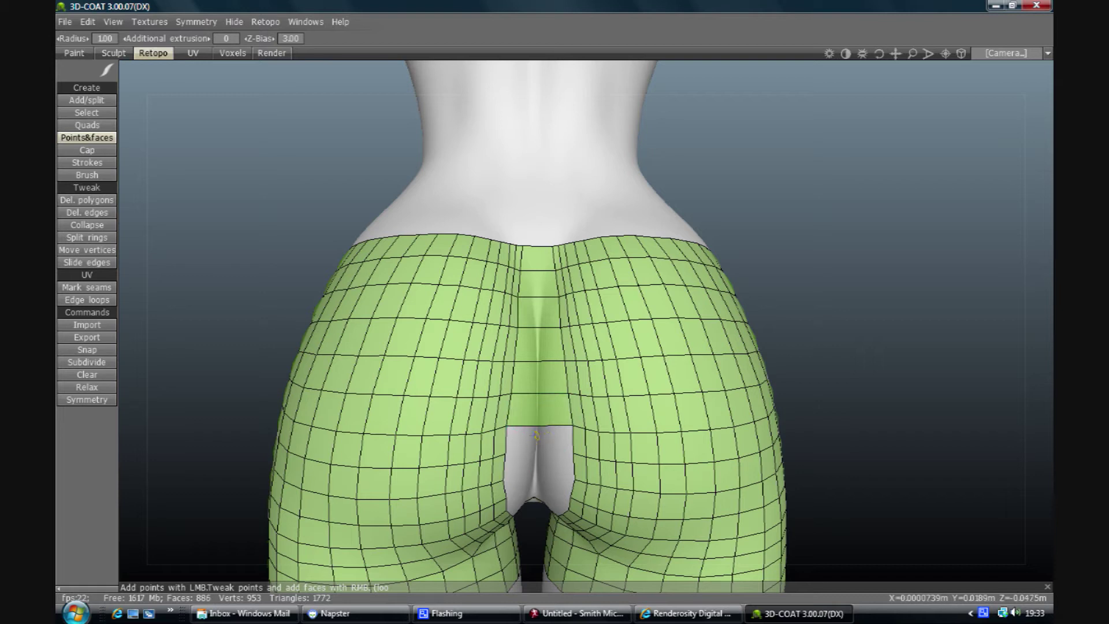
pyautogui.moveTo(879, 53); pyautogui.dragTo(599, 302)
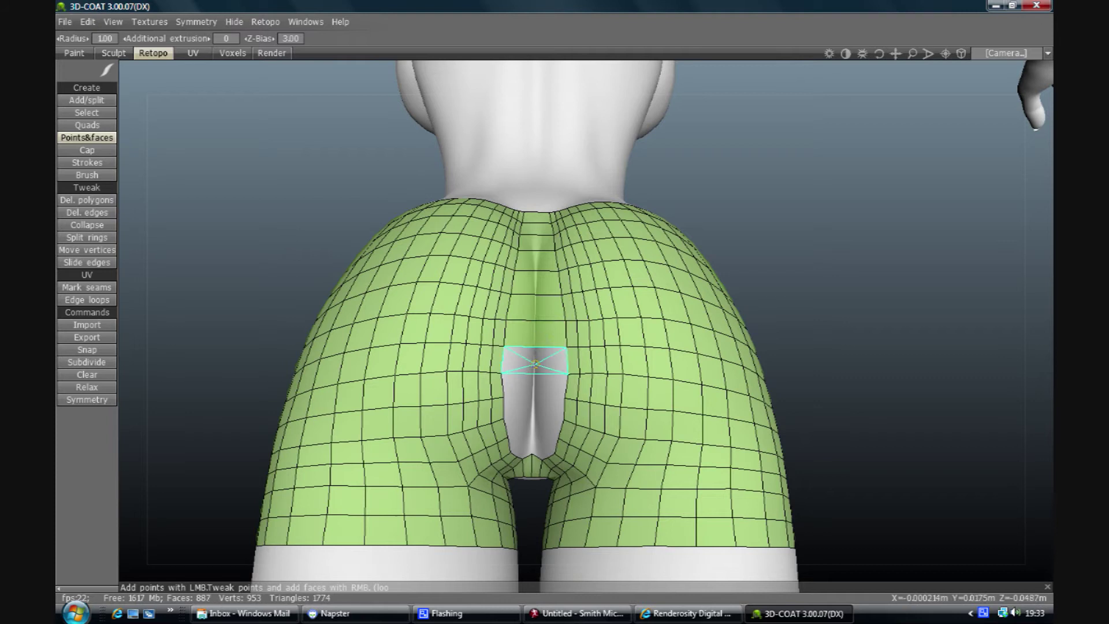
pyautogui.rightClick(536, 361)
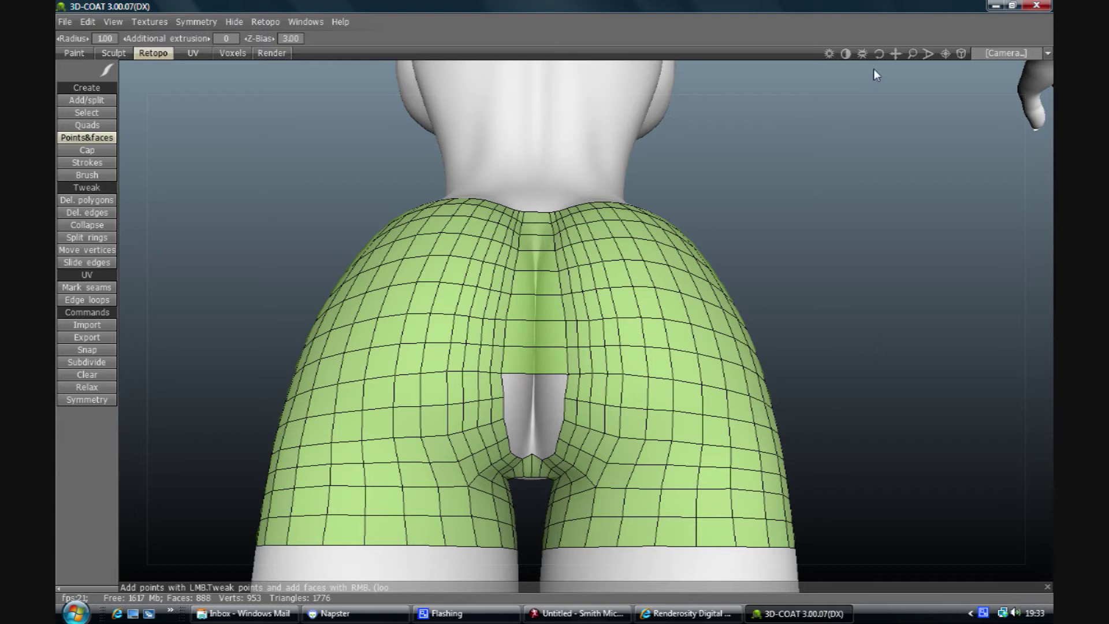
pyautogui.moveTo(879, 53); pyautogui.dragTo(892, 59)
pyautogui.scroll(5, 791, 236)
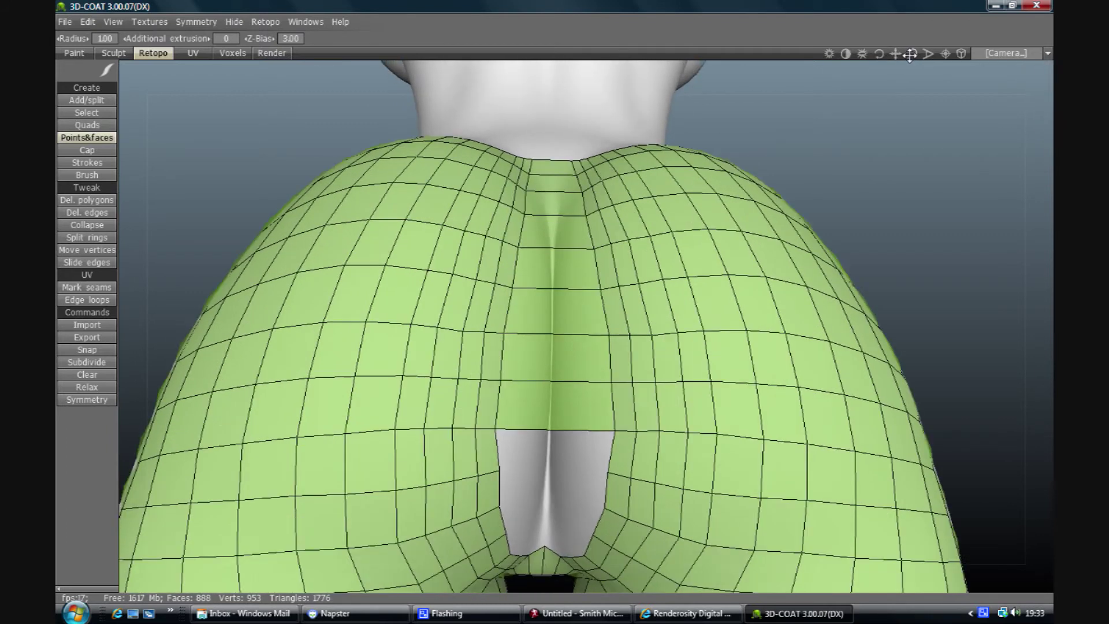
pyautogui.scroll(3, 775, 188)
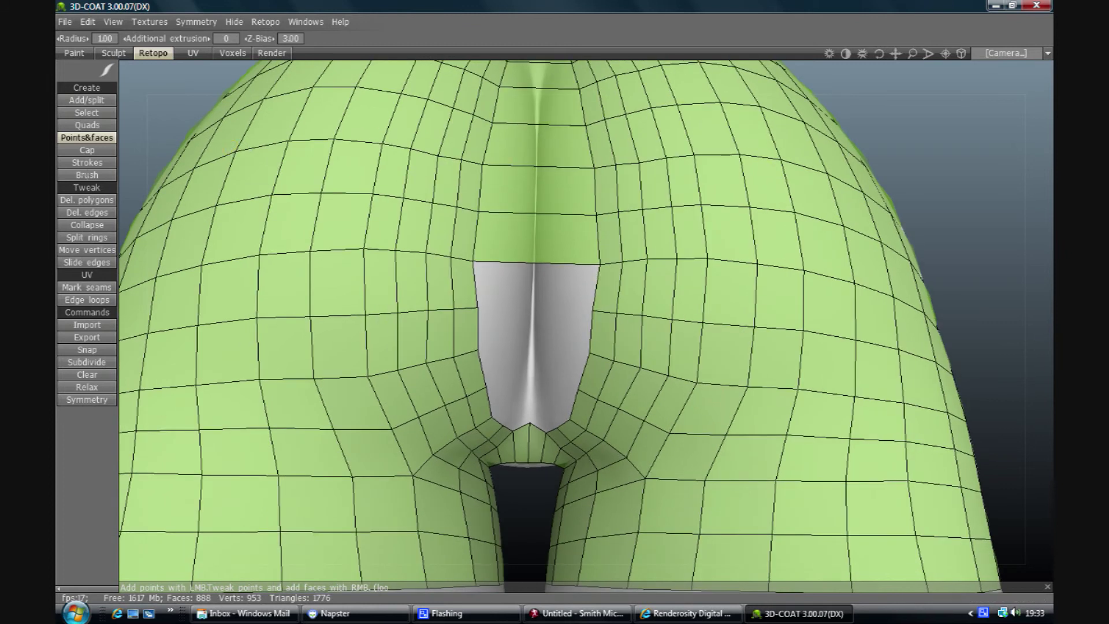
pyautogui.click(86, 162)
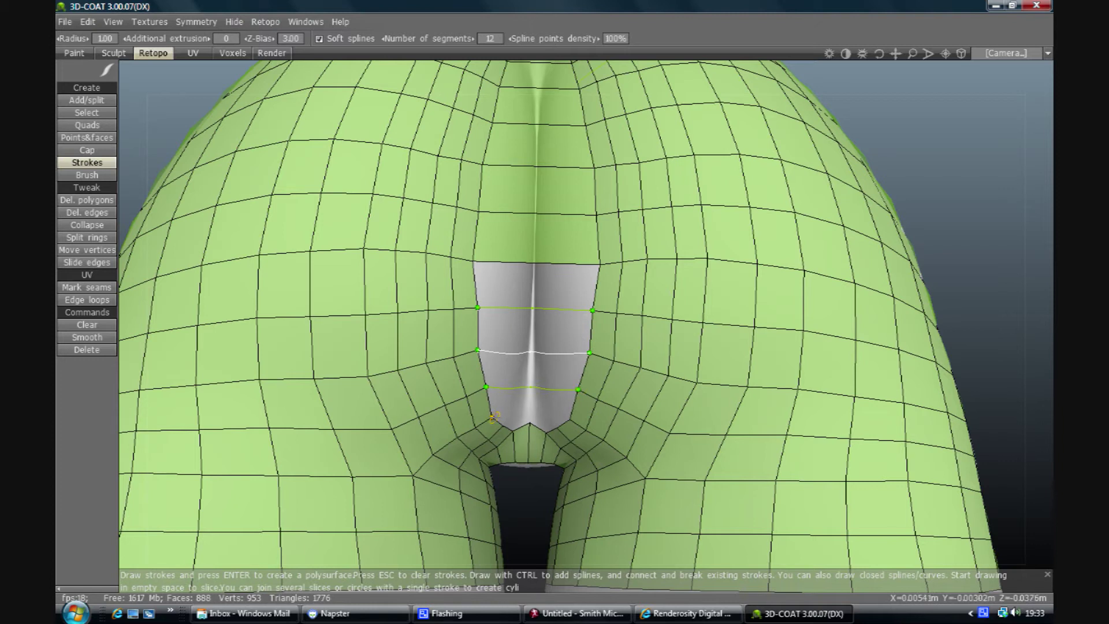
pyautogui.moveTo(574, 420); pyautogui.dragTo(571, 420)
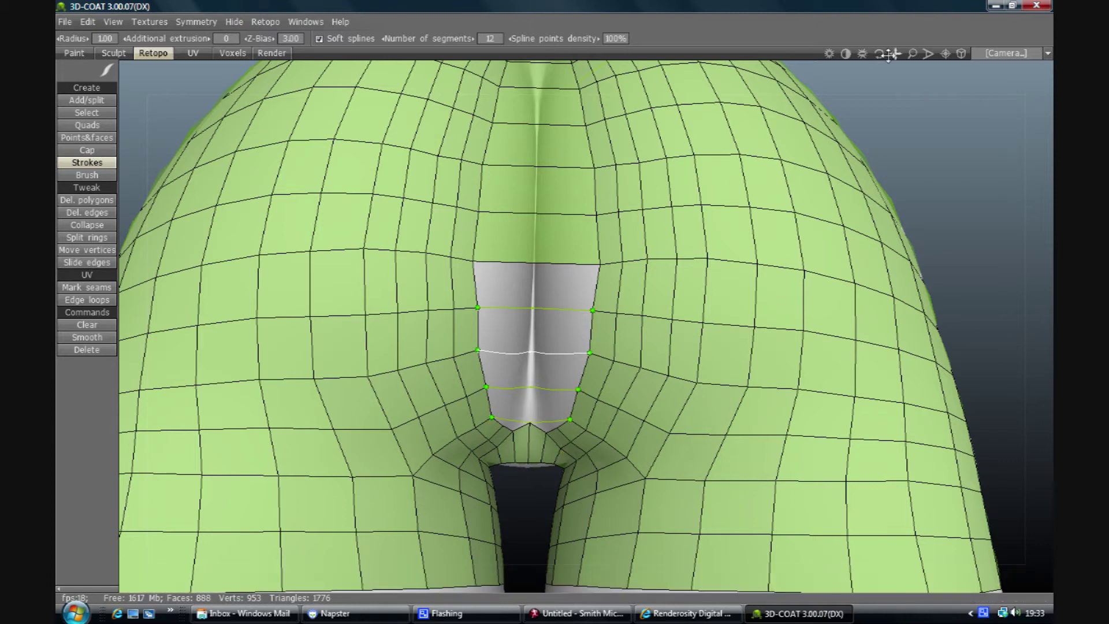
pyautogui.moveTo(879, 55); pyautogui.dragTo(879, 58)
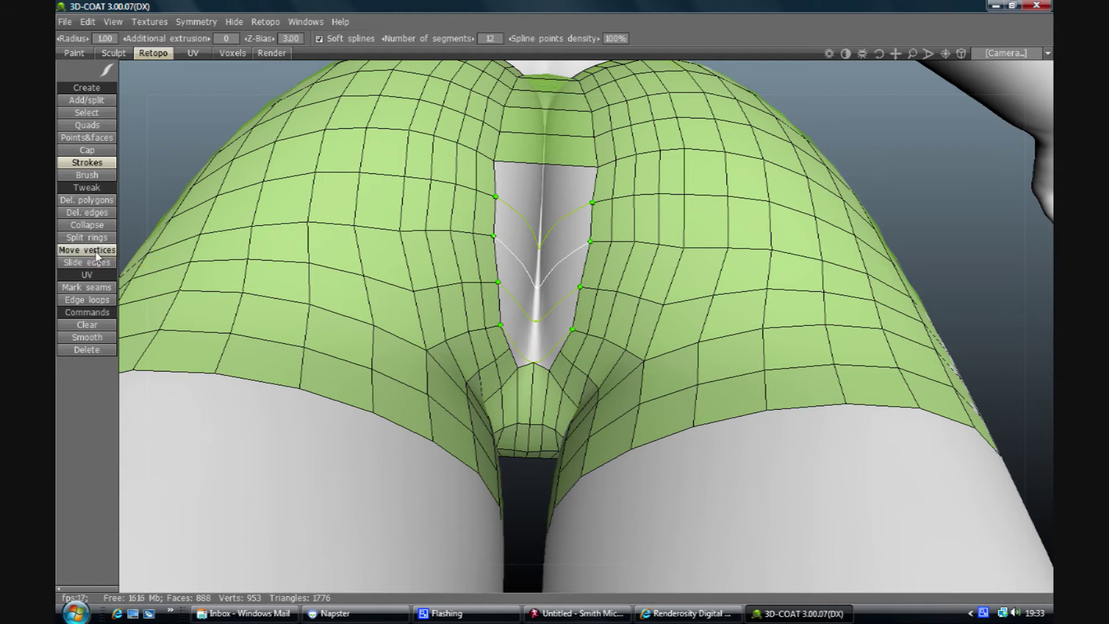
pyautogui.moveTo(523, 217); pyautogui.dragTo(532, 192)
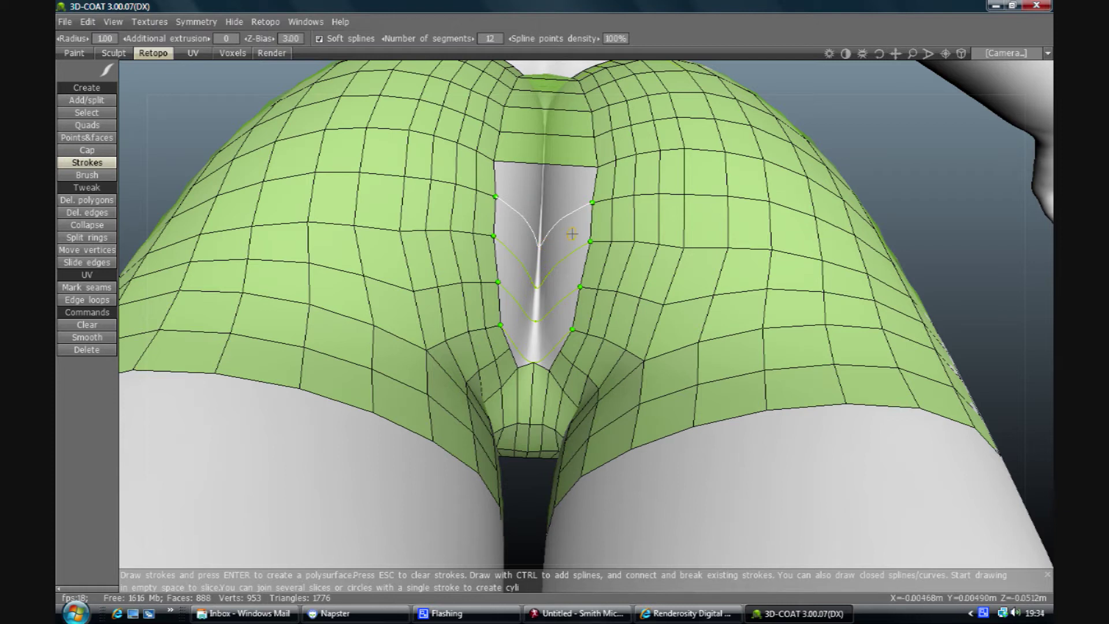
pyautogui.press('Escape')
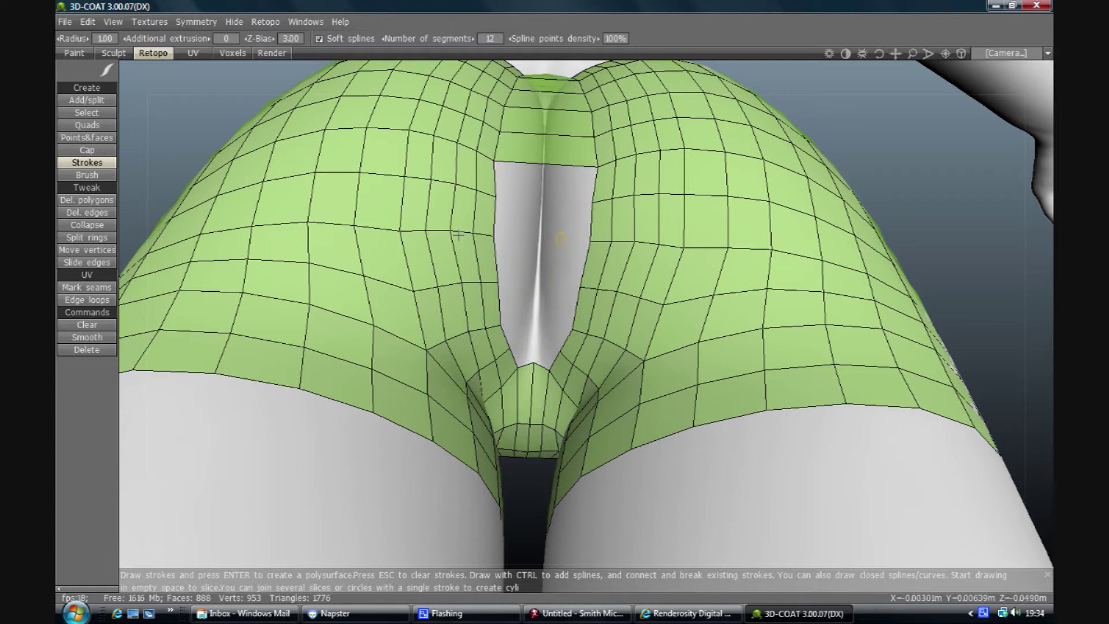
# - Bridge the next three rows of the rear gap with the Quads tool, matching the vertices on both sides
pyautogui.click(105, 124)
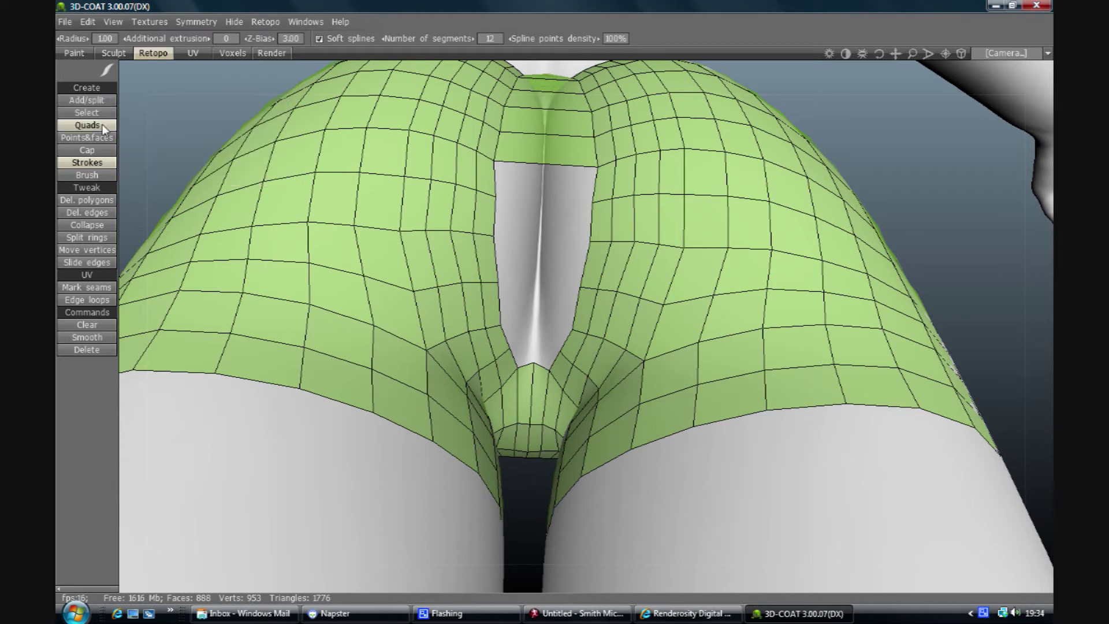
pyautogui.click(492, 170)
pyautogui.click(603, 161)
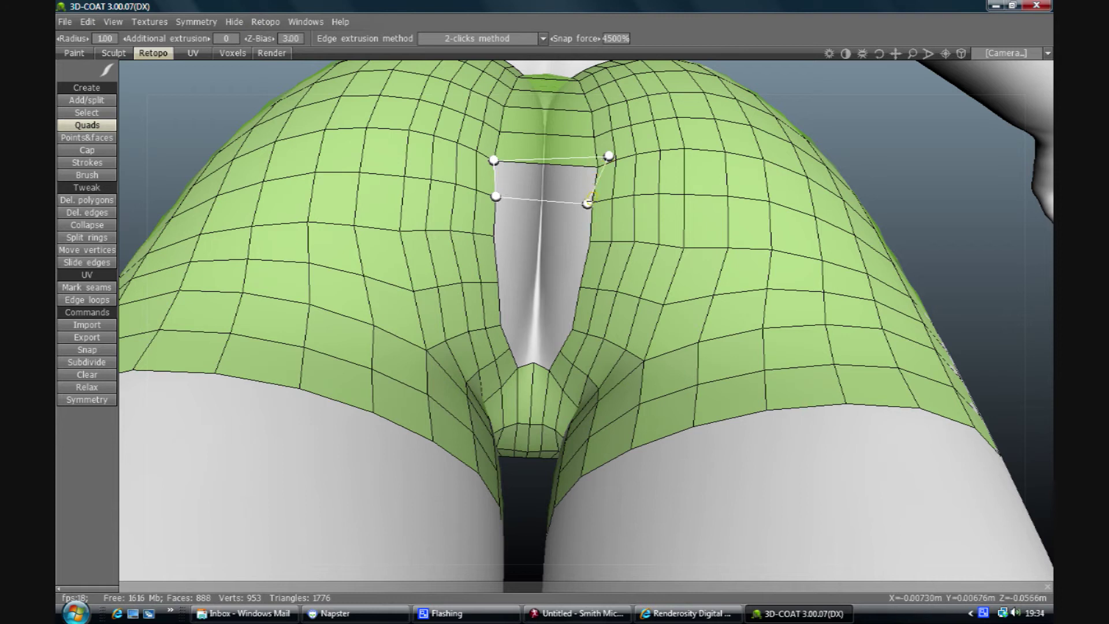
pyautogui.click(591, 201)
pyautogui.click(591, 228)
pyautogui.click(500, 222)
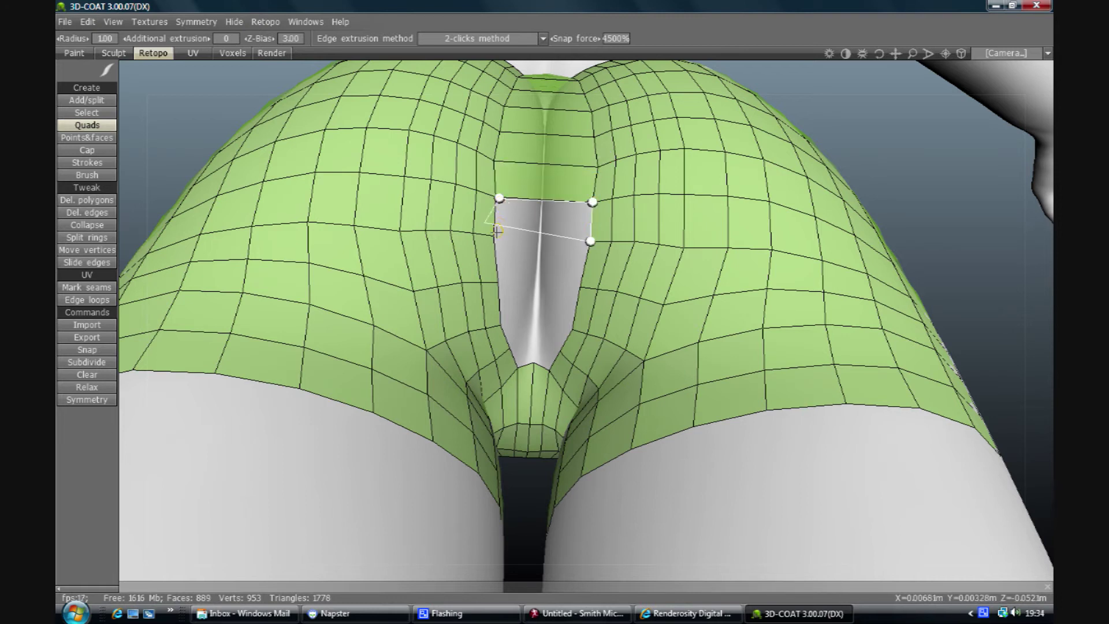
pyautogui.click(495, 235)
pyautogui.click(498, 258)
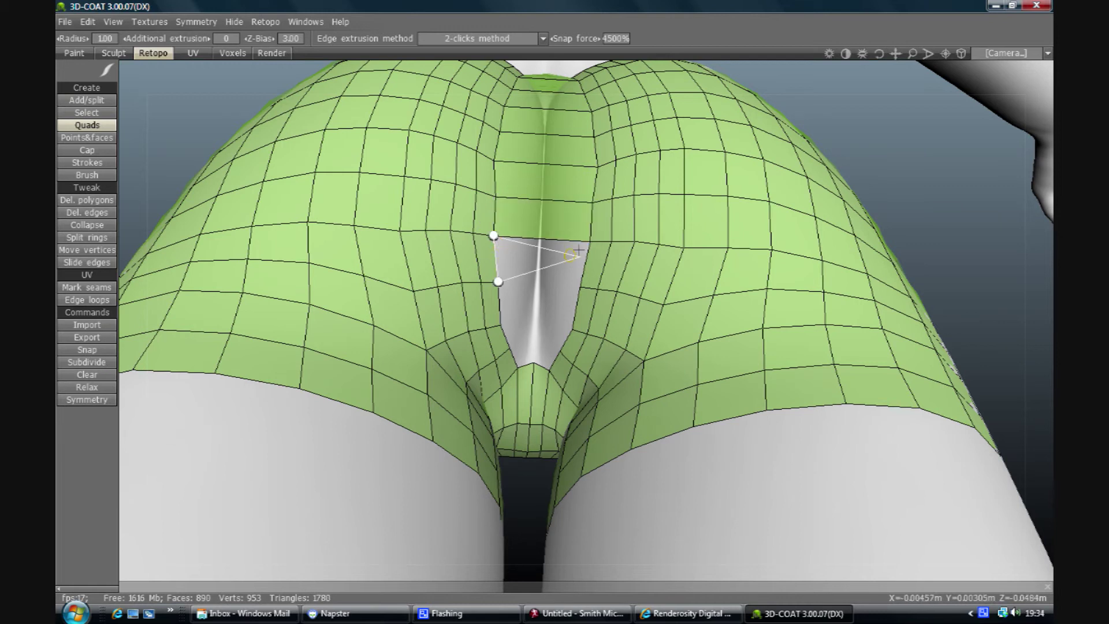
pyautogui.click(592, 244)
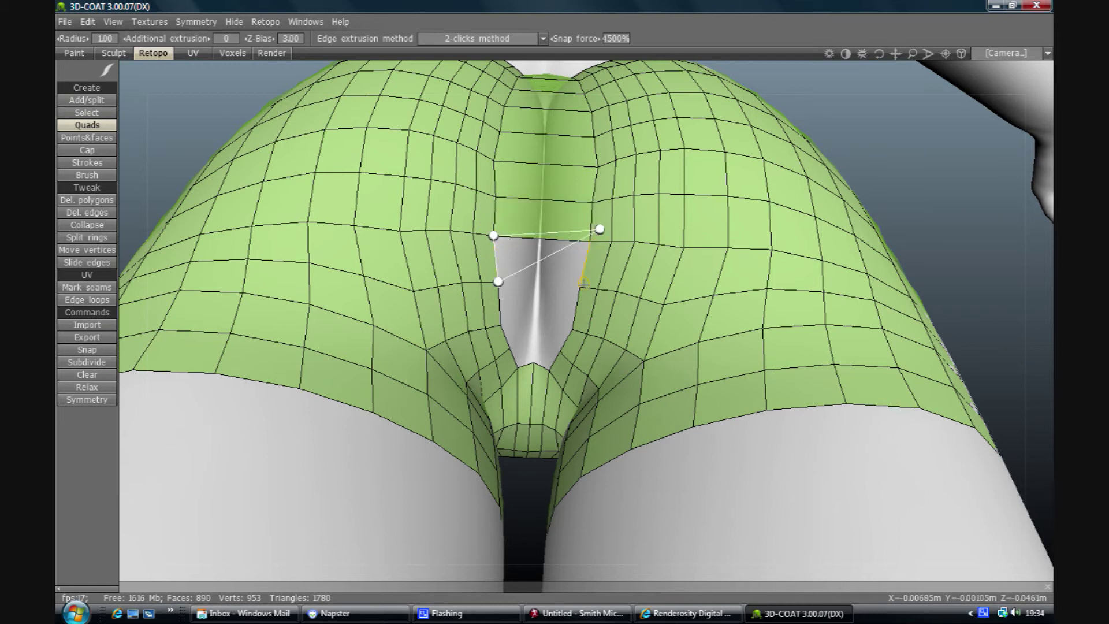
pyautogui.click(583, 285)
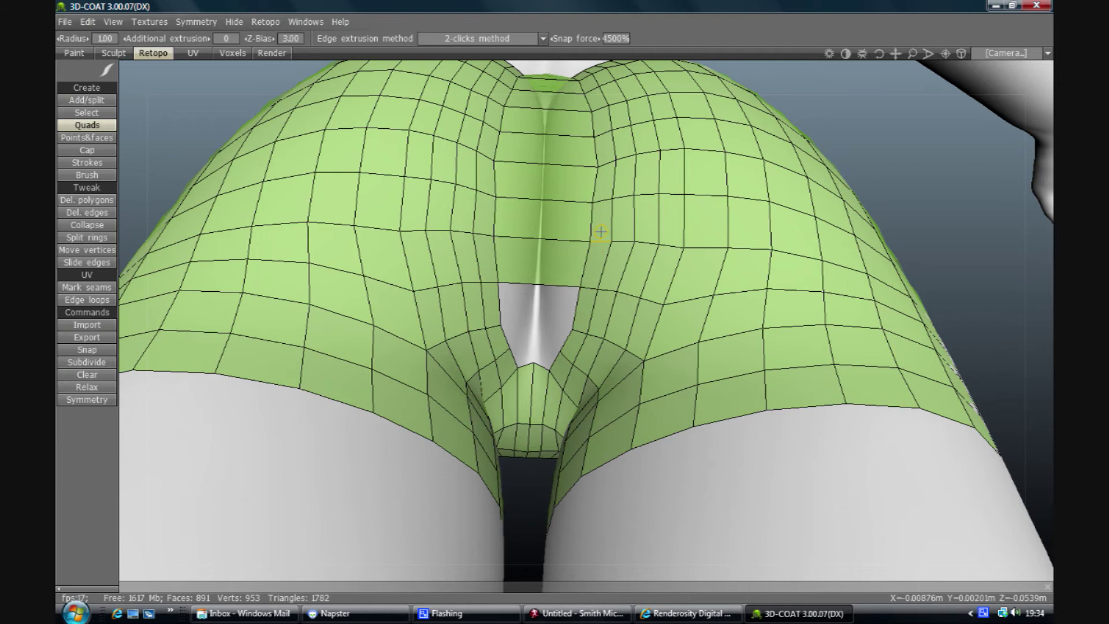
# - Try to add the next quad across the lower rear gap, and undo it
pyautogui.click(500, 301)
pyautogui.click(582, 301)
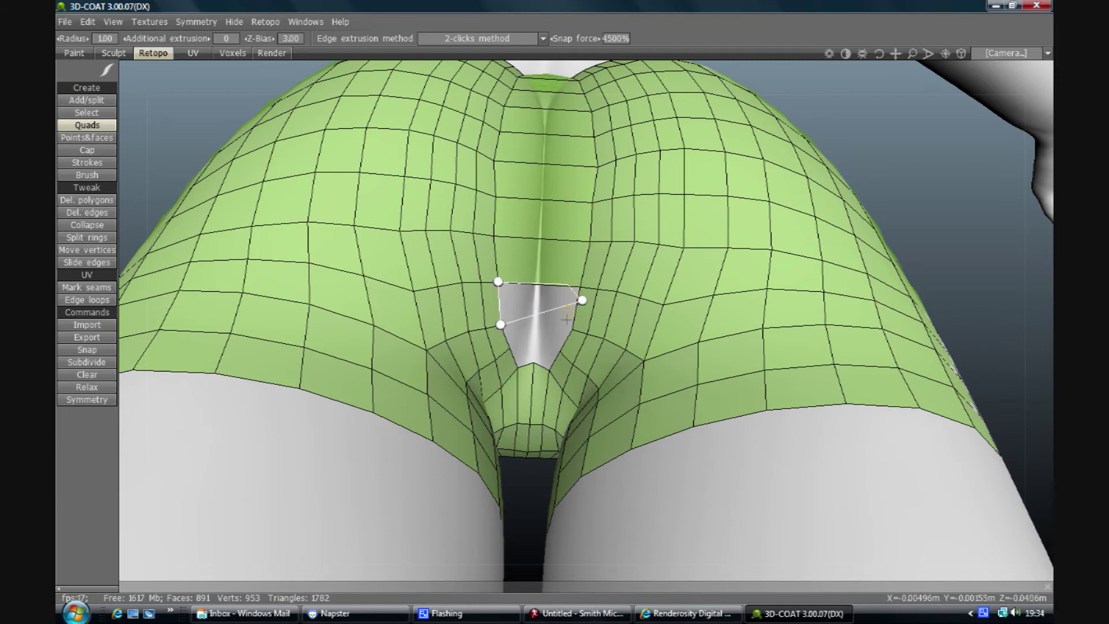
pyautogui.click(568, 334)
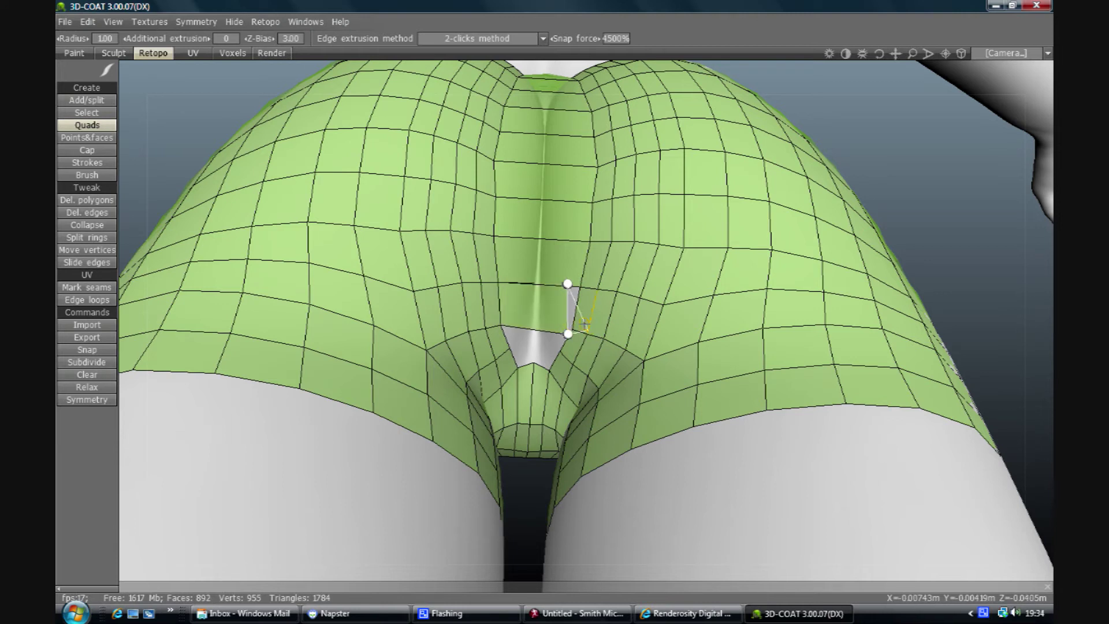
pyautogui.hotkey('ctrl', 'z')
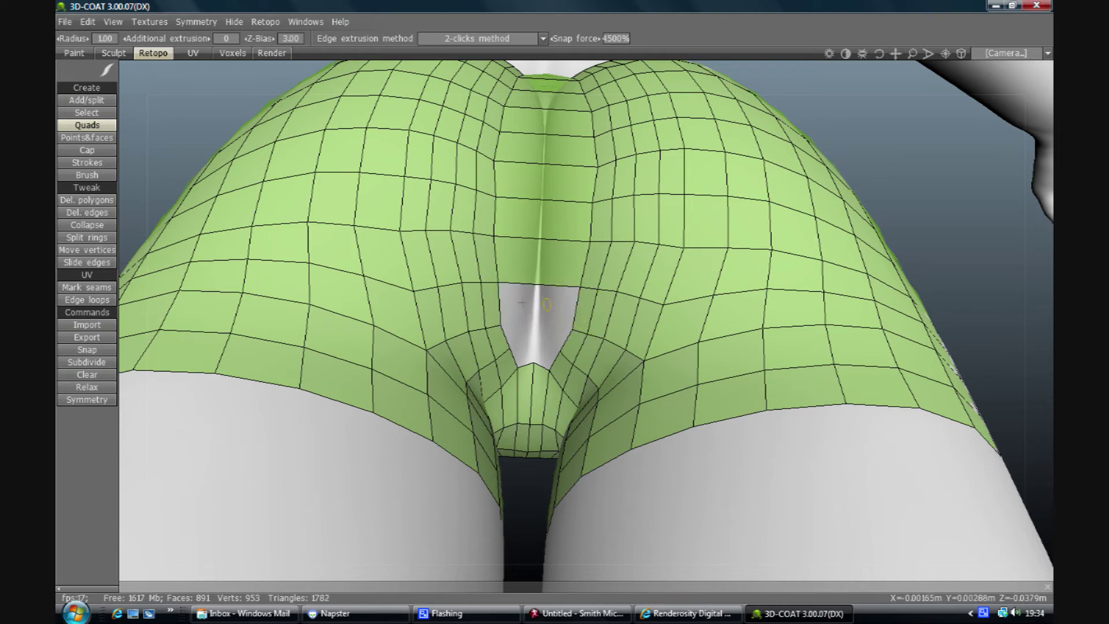
# - Add the next quad across the lower rear gap and move its stray corner onto the neighbouring edge vertex to weld it
pyautogui.click(497, 299)
pyautogui.click(581, 300)
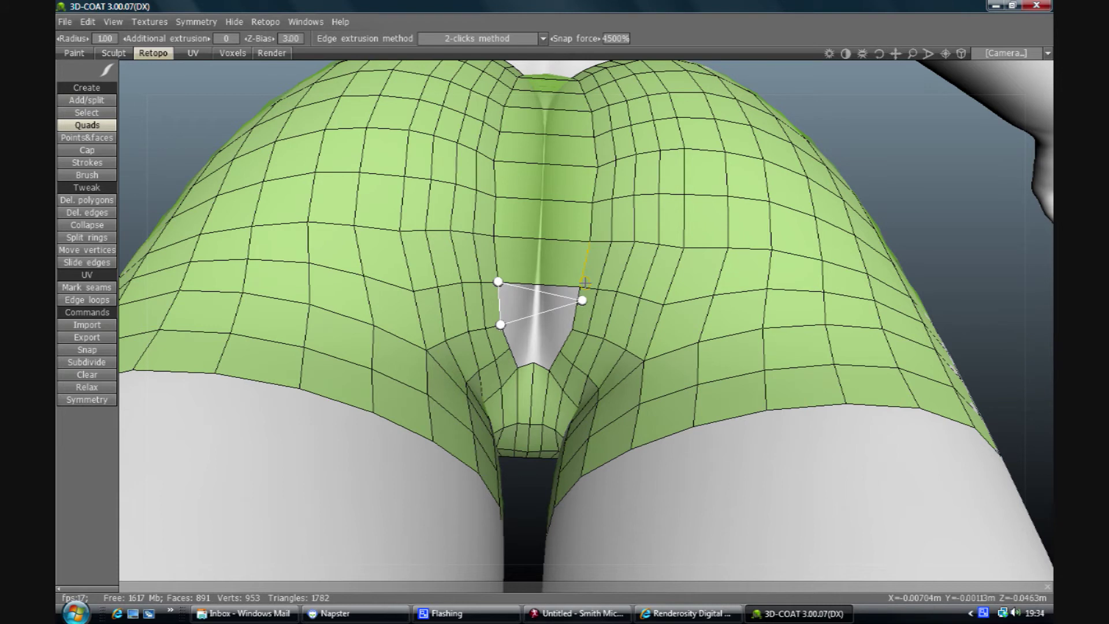
pyautogui.click(581, 342)
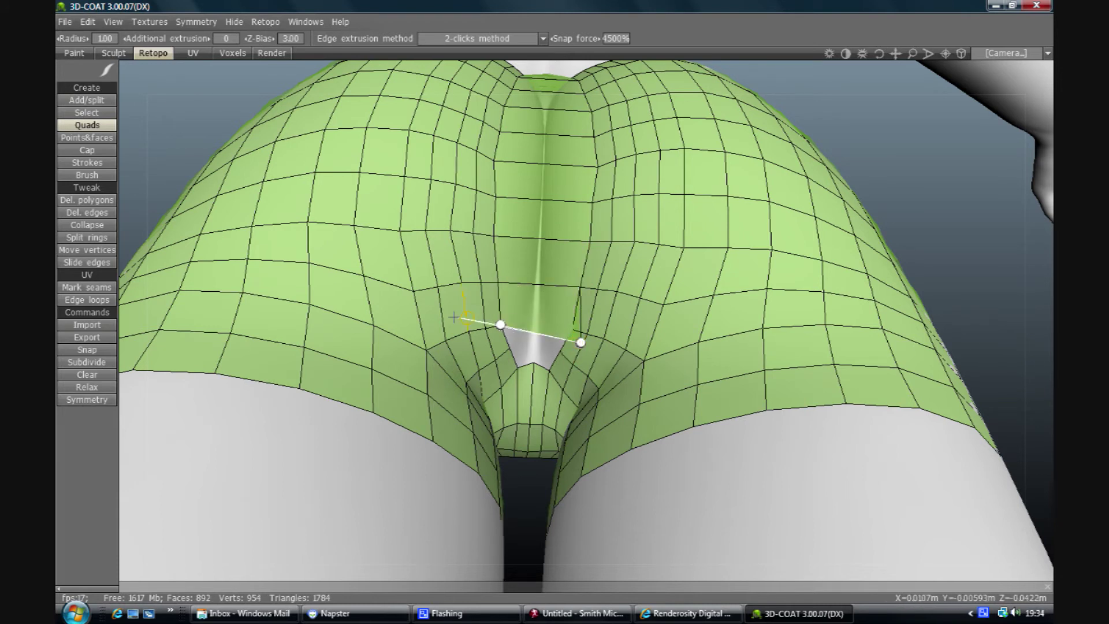
pyautogui.click(98, 251)
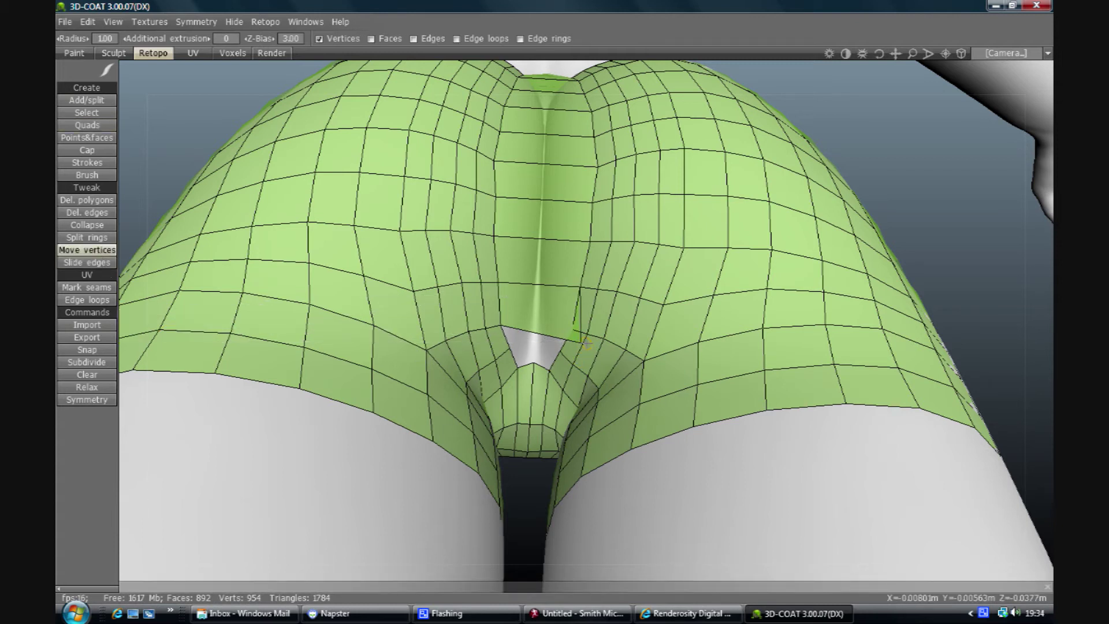
pyautogui.moveTo(580, 342); pyautogui.dragTo(572, 329)
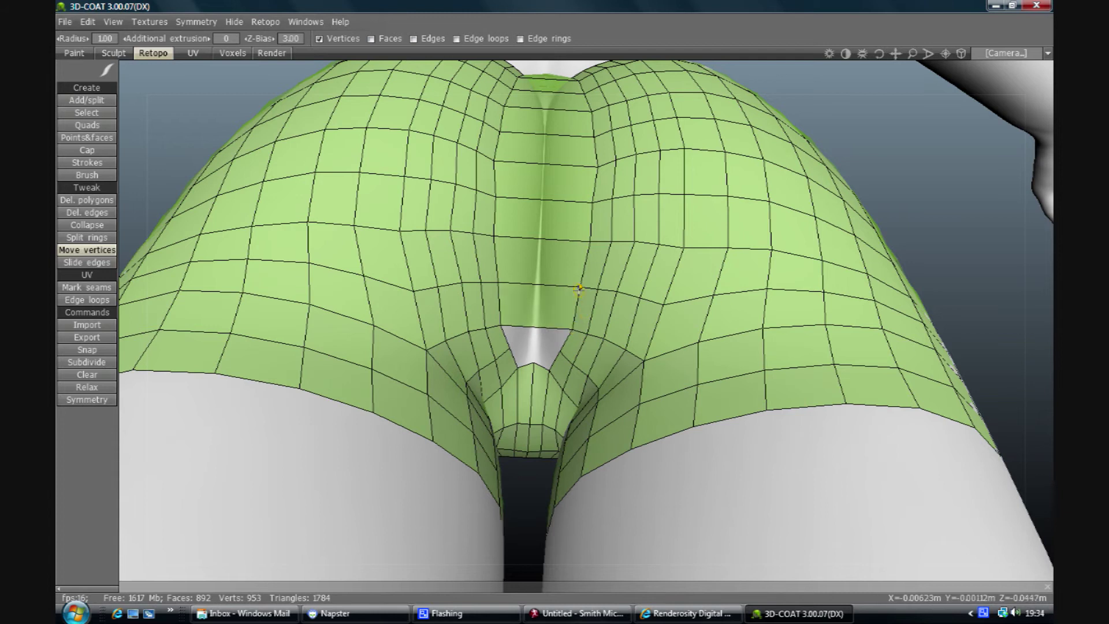
pyautogui.moveTo(578, 287); pyautogui.dragTo(583, 287)
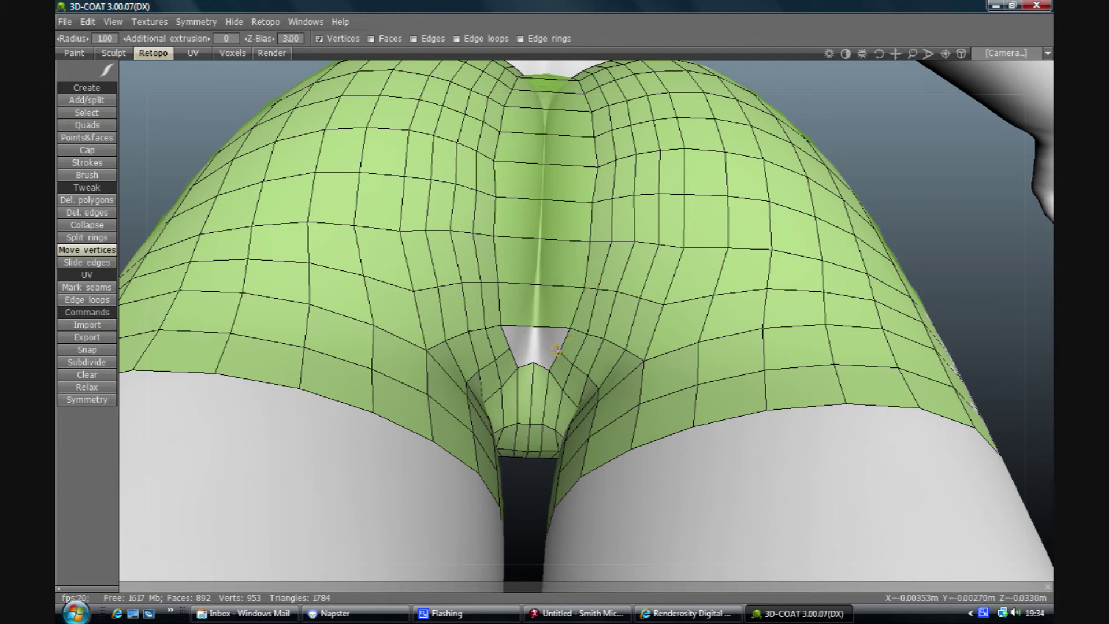
# - Try to move the side vertex of the remaining opening onto the opposite side, and undo the move
pyautogui.moveTo(558, 349); pyautogui.dragTo(510, 348)
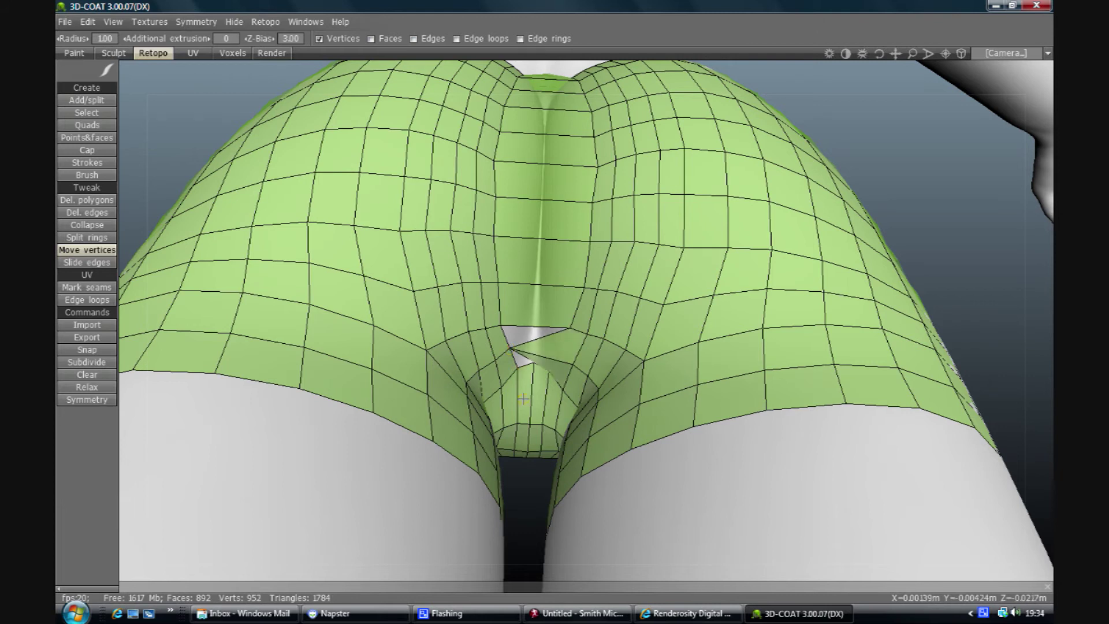
pyautogui.hotkey('ctrl', 'z')
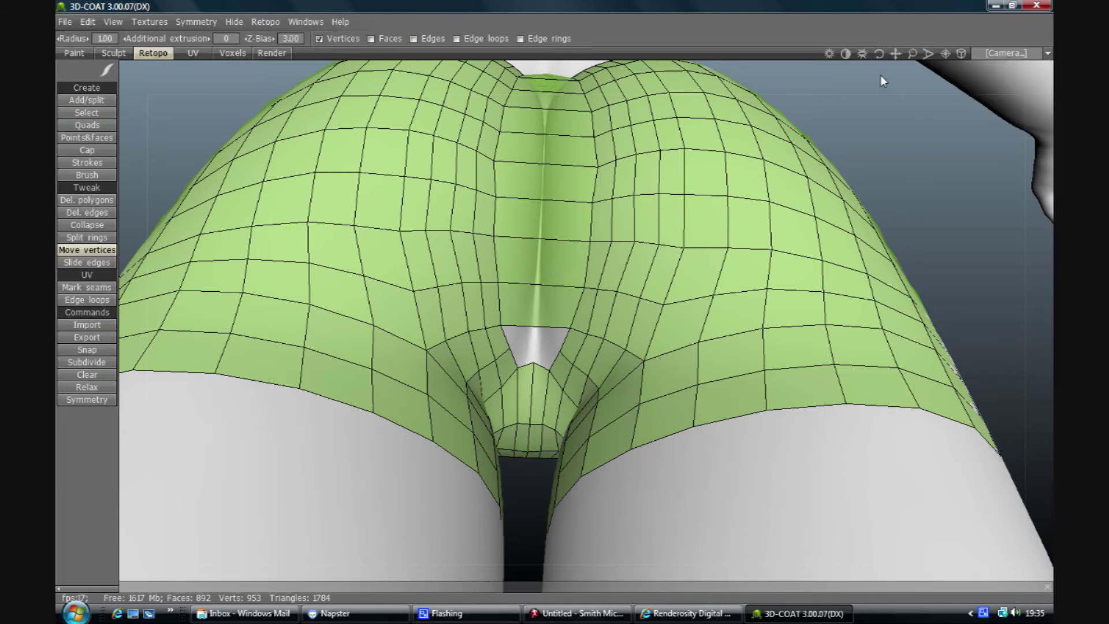
# - Add a quad across the upper part of the small remaining opening behind the crotch with the Quads tool
pyautogui.moveTo(889, 54); pyautogui.dragTo(877, 56)
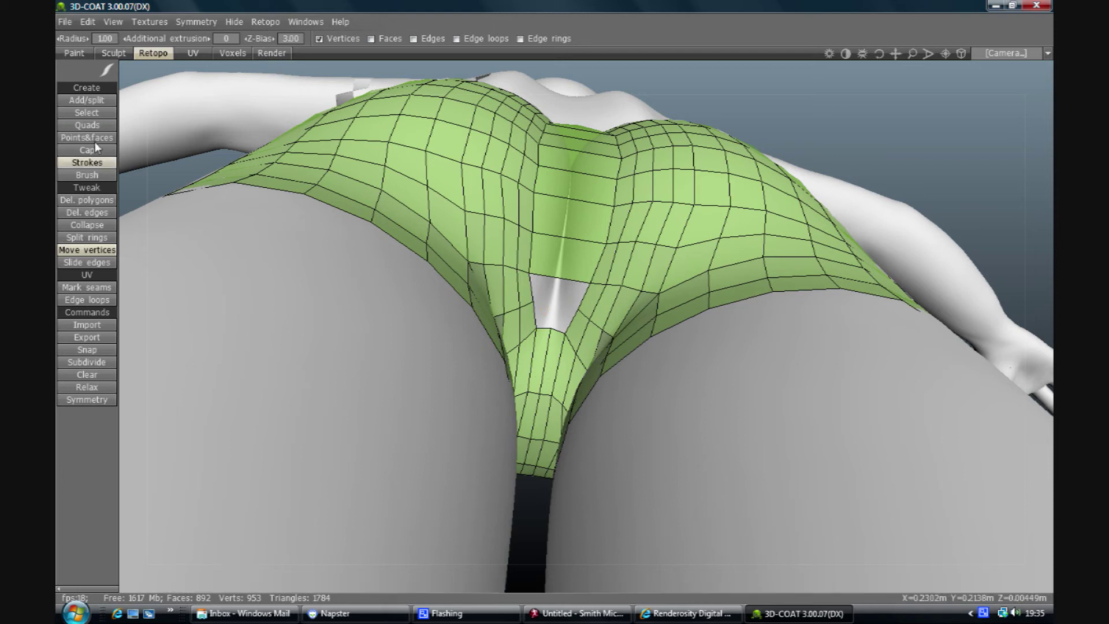
pyautogui.click(88, 125)
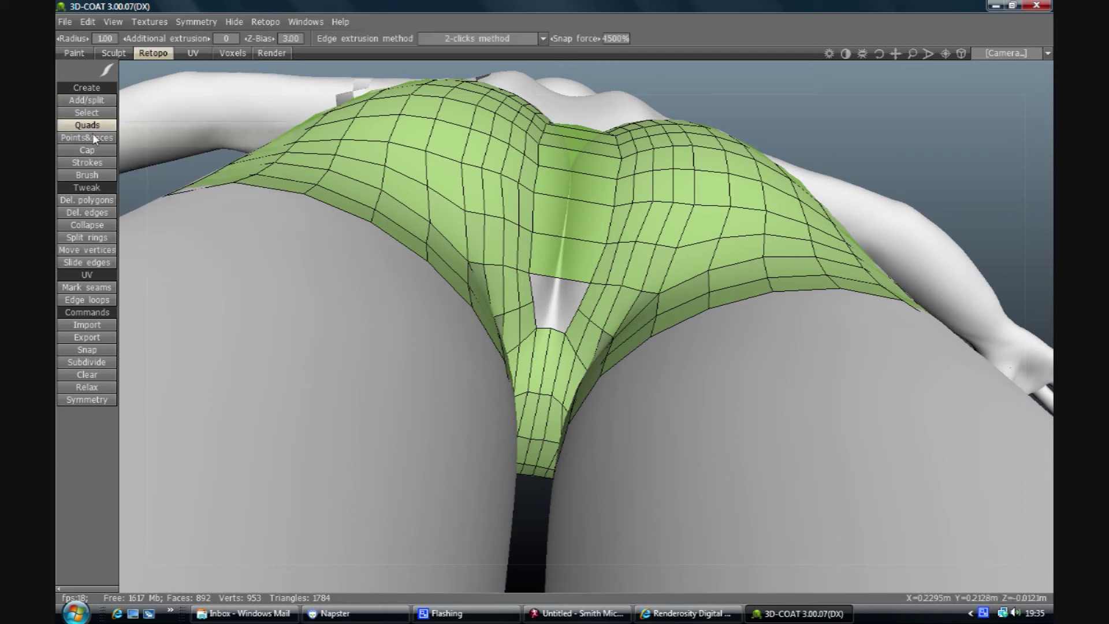
pyautogui.click(529, 272)
pyautogui.click(533, 301)
pyautogui.click(587, 289)
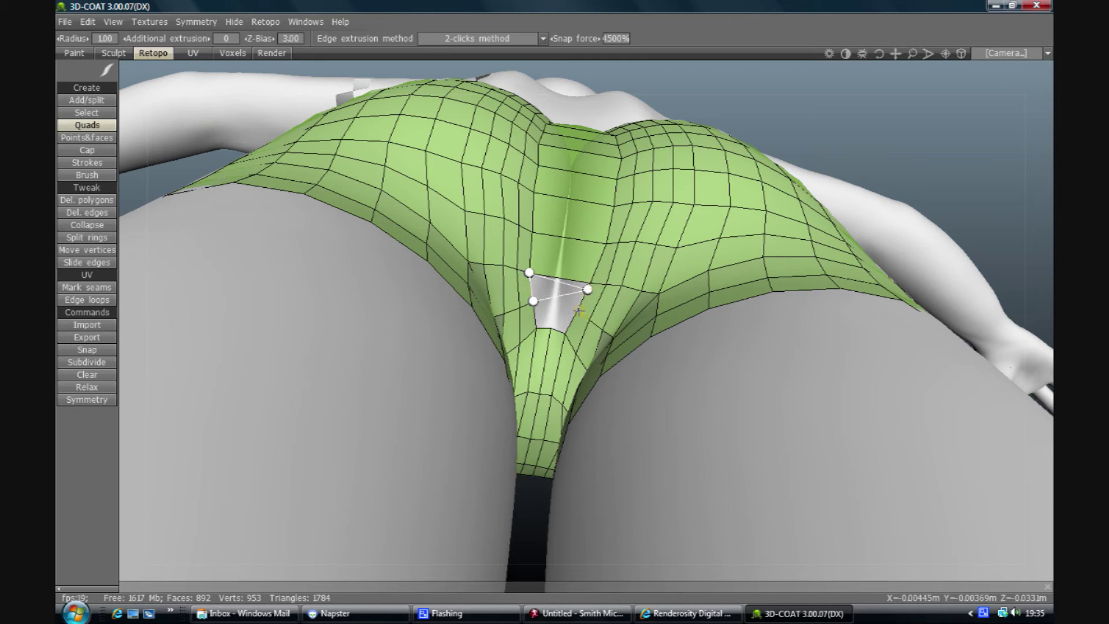
pyautogui.click(577, 306)
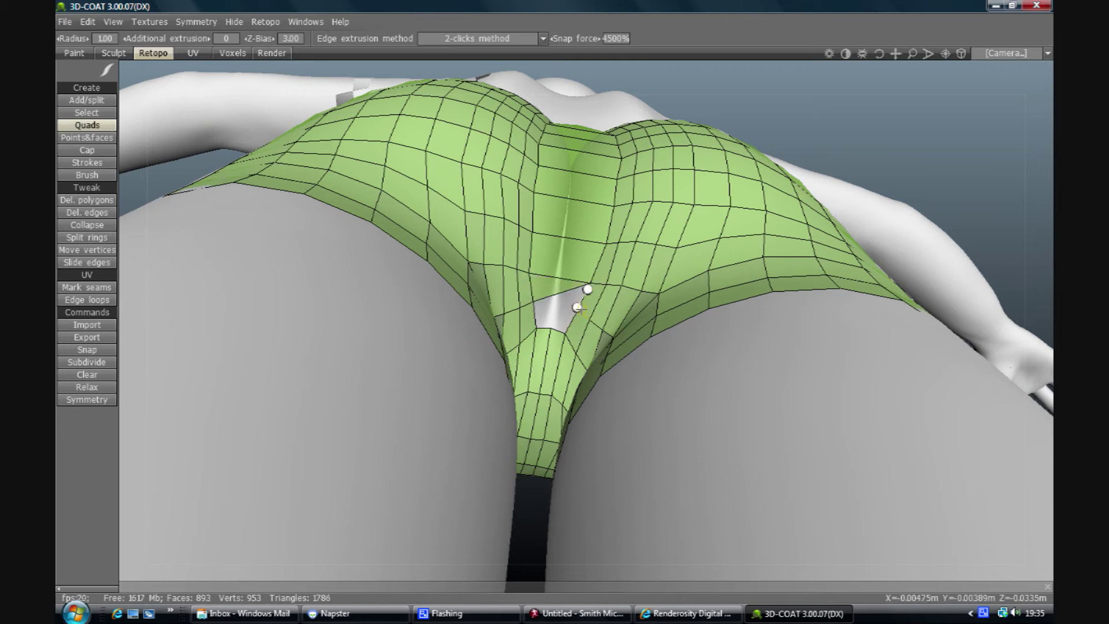
# - Undo the last quads in the small opening behind the crotch and fill it again with two evenly placed quads
pyautogui.click(550, 327)
pyautogui.hotkey('ctrl', 'z')
pyautogui.click(560, 278)
pyautogui.click(555, 303)
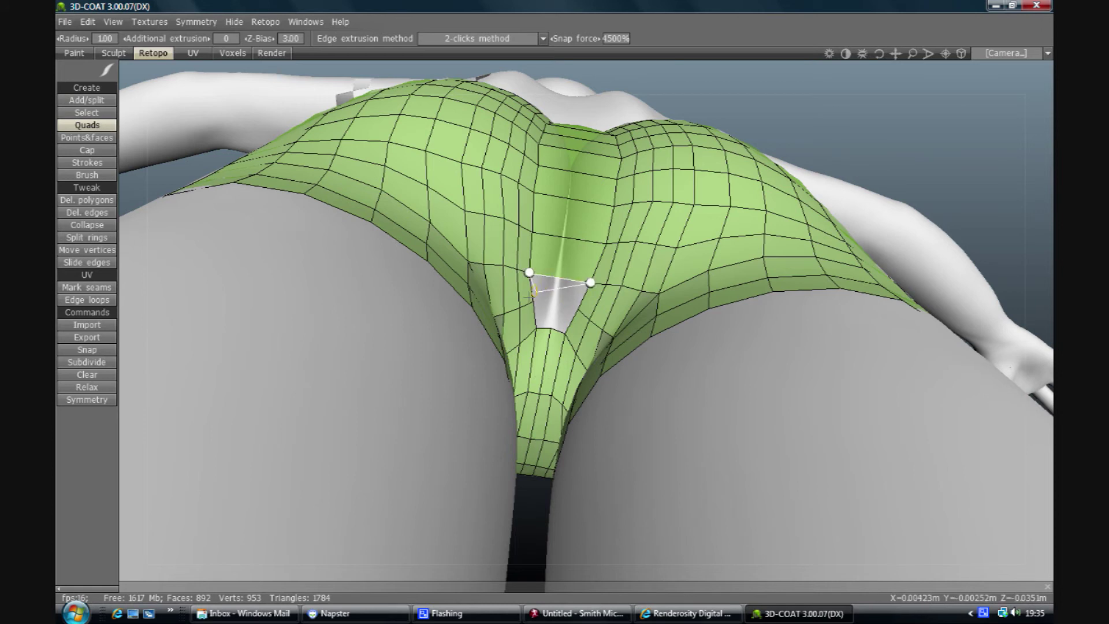
pyautogui.click(577, 307)
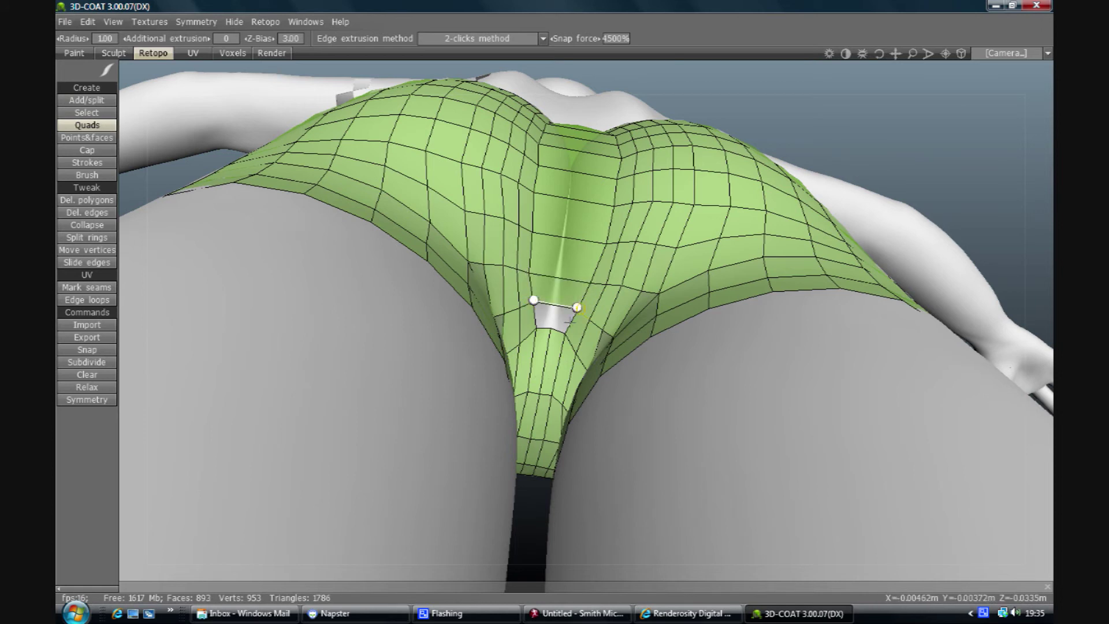
pyautogui.click(551, 328)
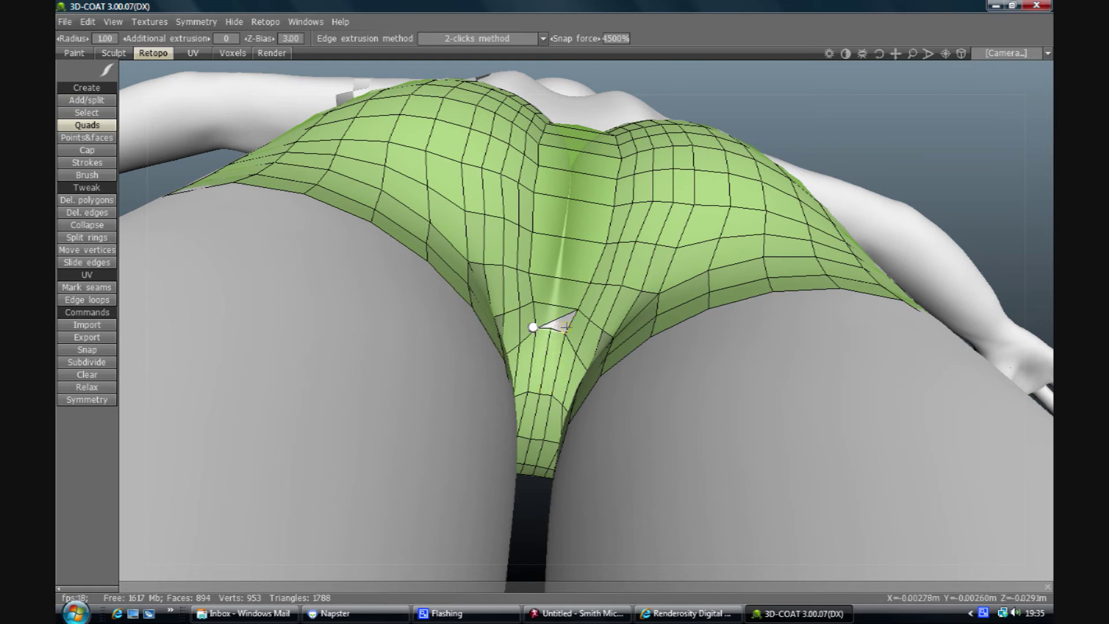
# - Try to fill the remaining triangular gap with the Quads tool, and undo the added face
pyautogui.click(578, 309)
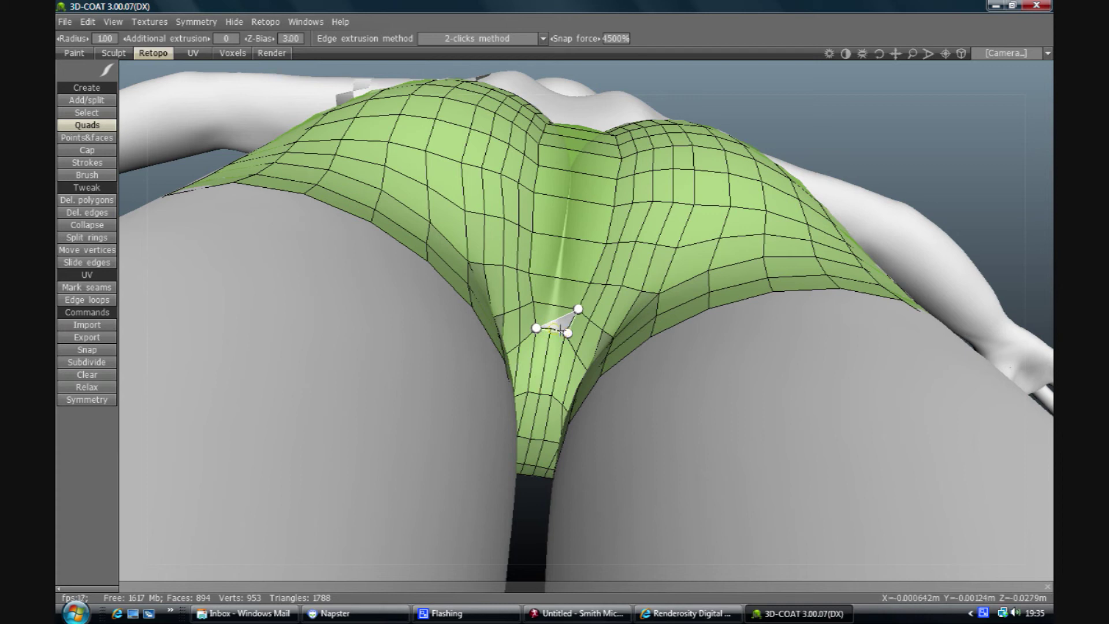
pyautogui.click(567, 334)
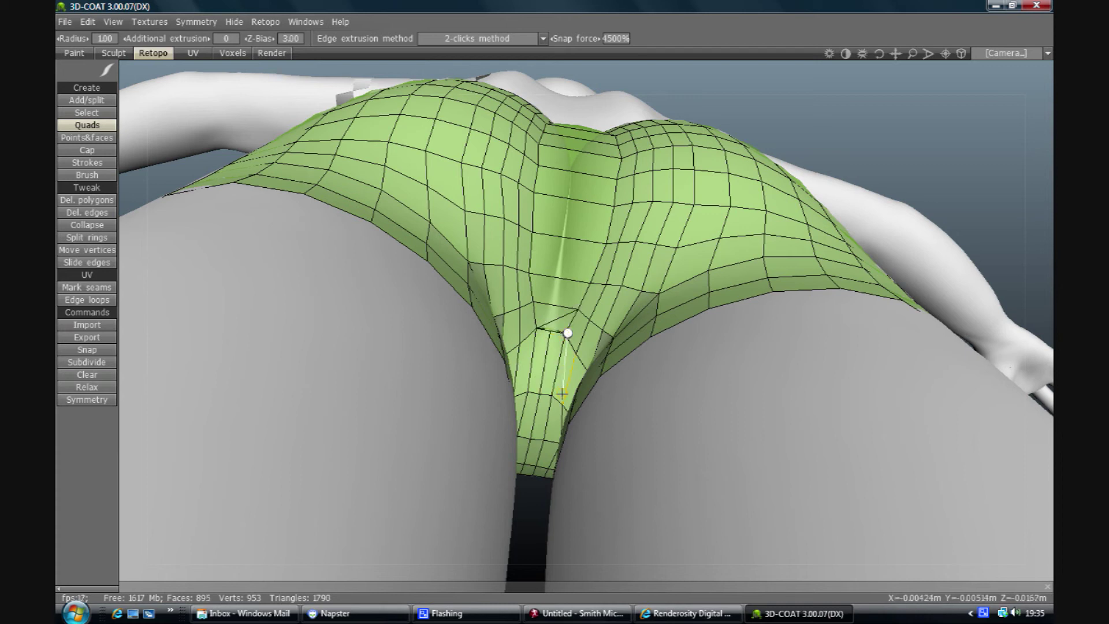
pyautogui.hotkey('ctrl', 'z')
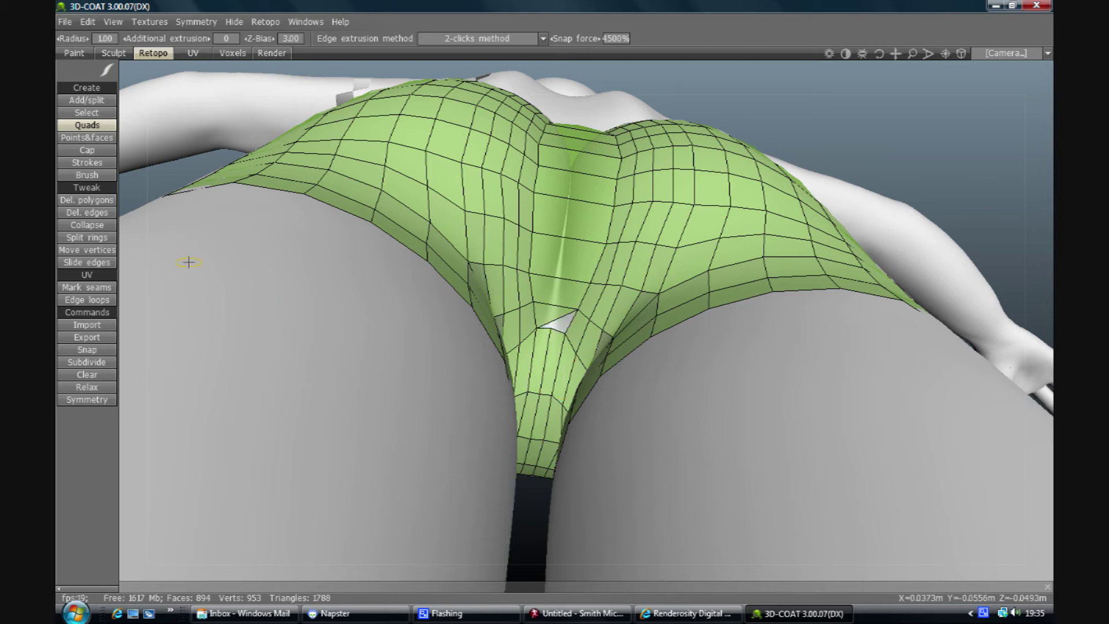
# - Fill the remaining triangular gap with the Cap tool and delete the extra inner edges of the cap
pyautogui.click(91, 150)
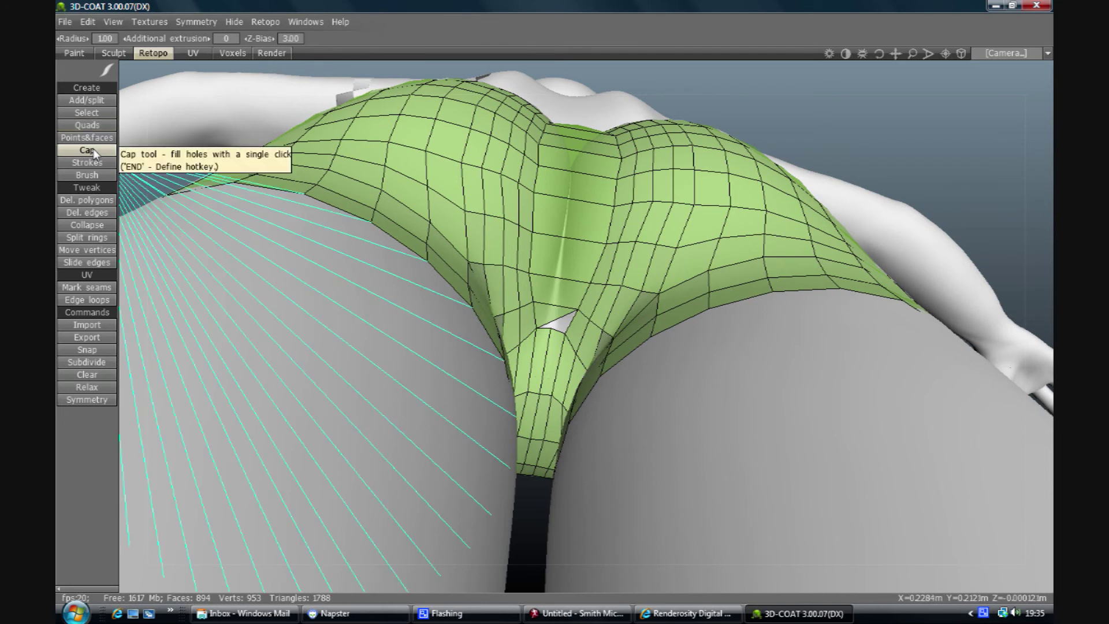
pyautogui.click(559, 324)
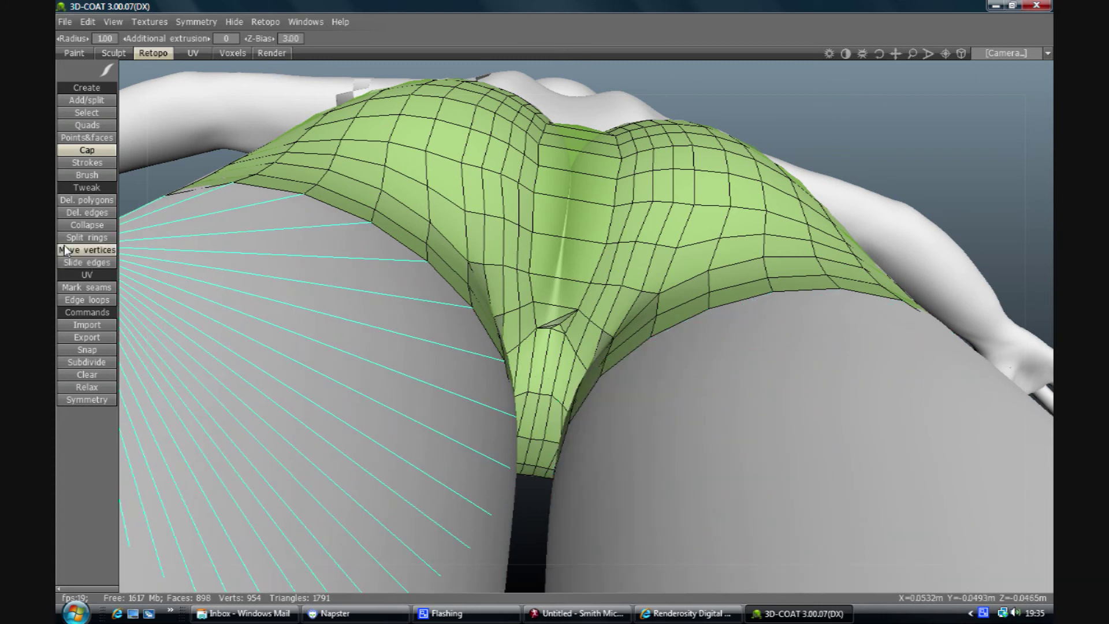
pyautogui.click(86, 213)
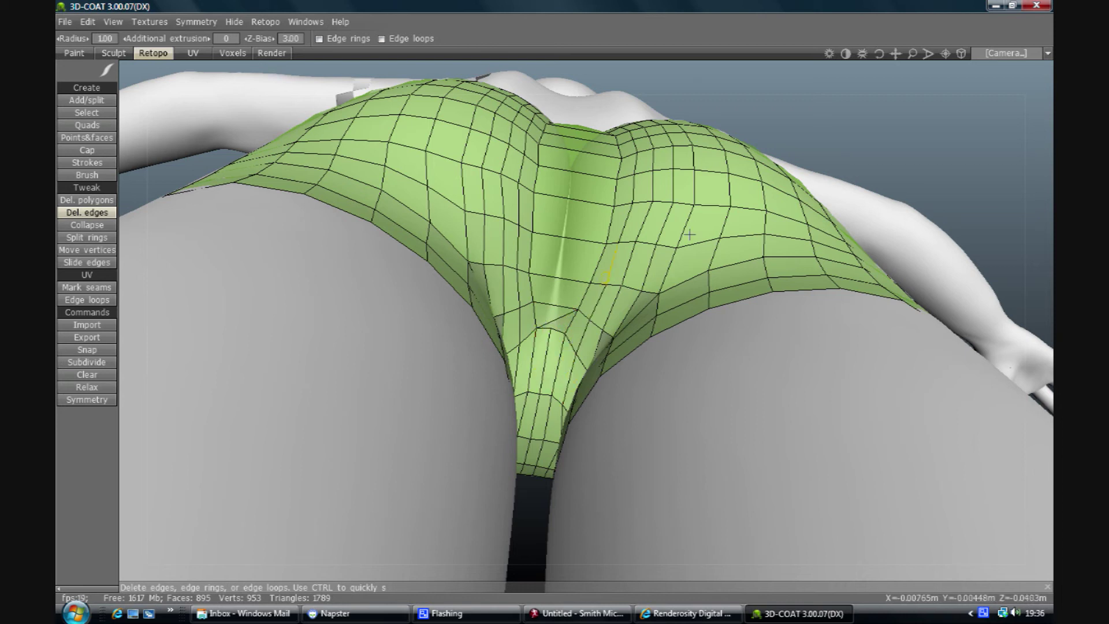
# - Move the two vertical edge loops bordering the rear centre strip inward so the strip is narrow and symmetrical
pyautogui.moveTo(879, 53); pyautogui.dragTo(860, 23)
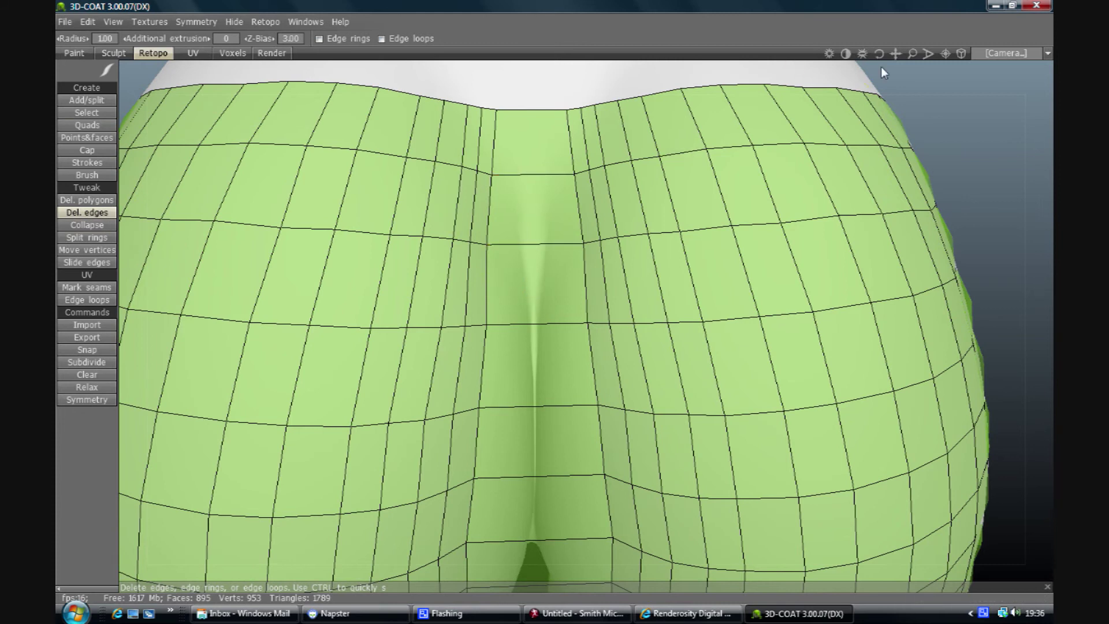
pyautogui.moveTo(878, 53); pyautogui.dragTo(877, 55)
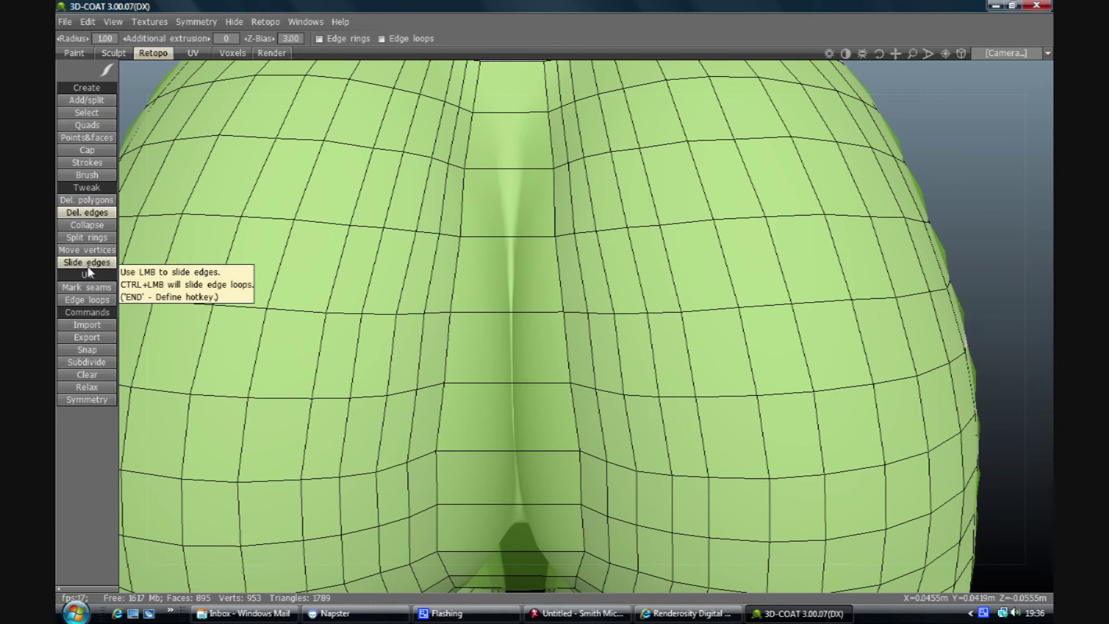
pyautogui.click(90, 249)
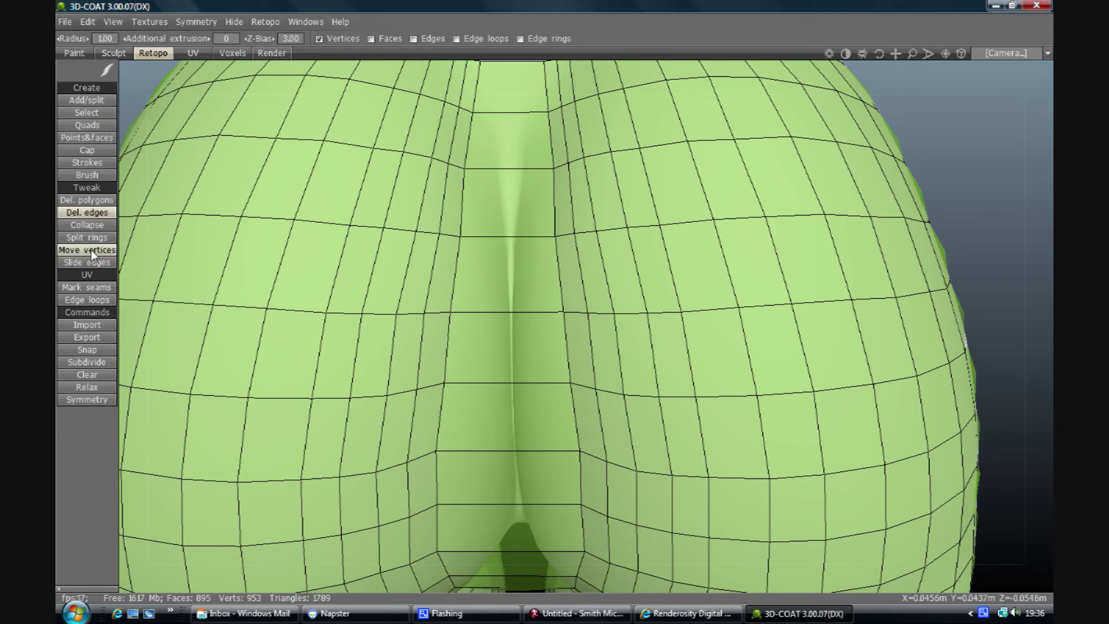
pyautogui.click(464, 40)
pyautogui.moveTo(552, 197); pyautogui.dragTo(531, 205)
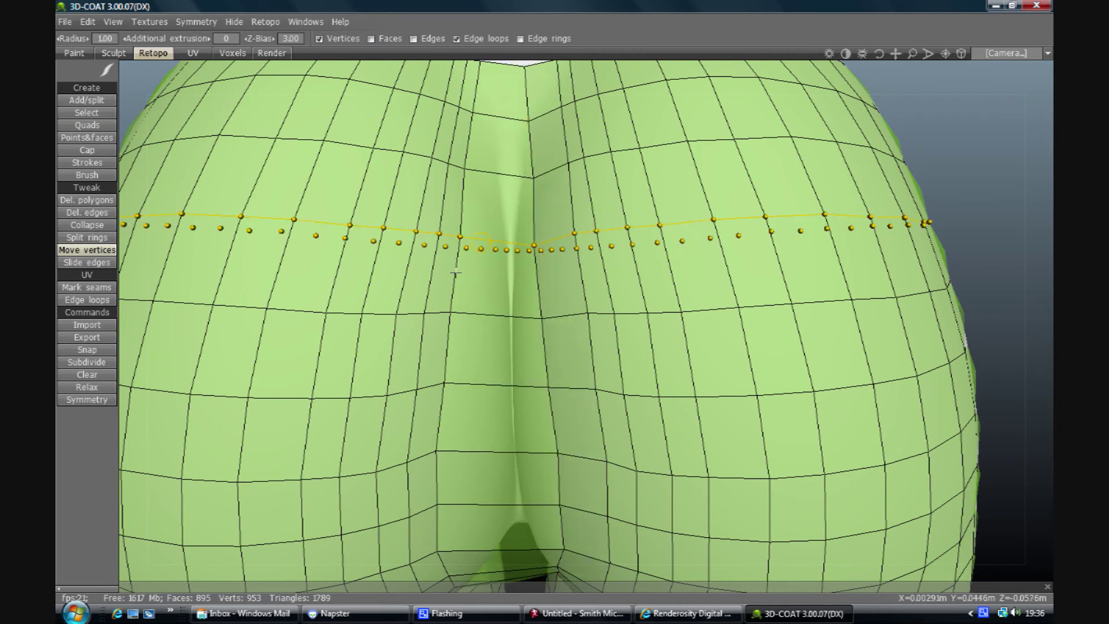
pyautogui.moveTo(454, 273); pyautogui.dragTo(477, 278)
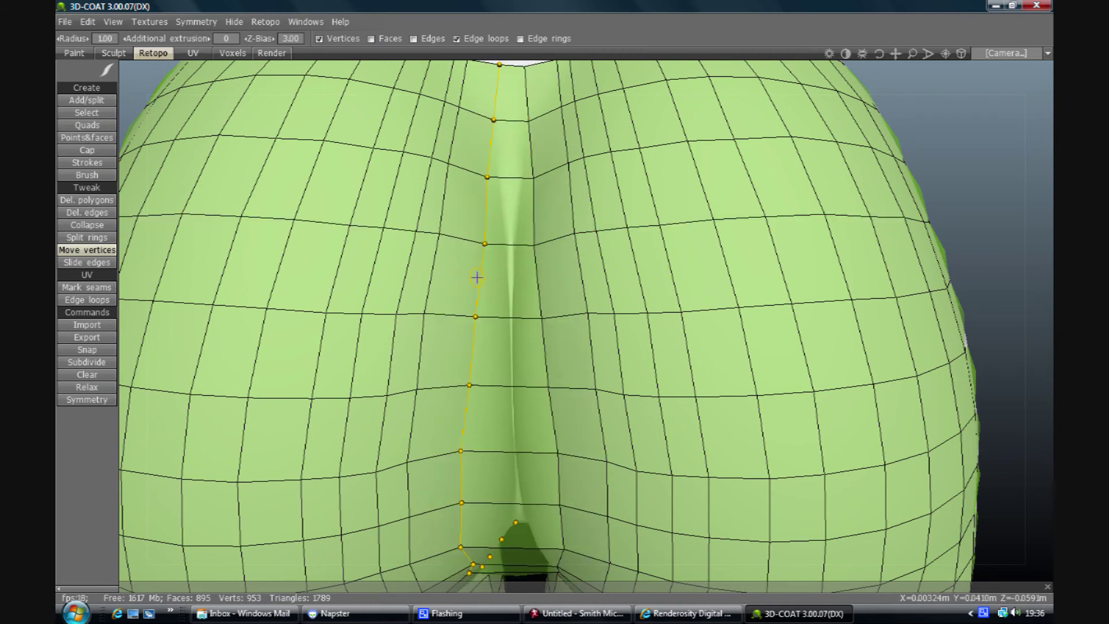
pyautogui.moveTo(878, 45); pyautogui.dragTo(833, 84)
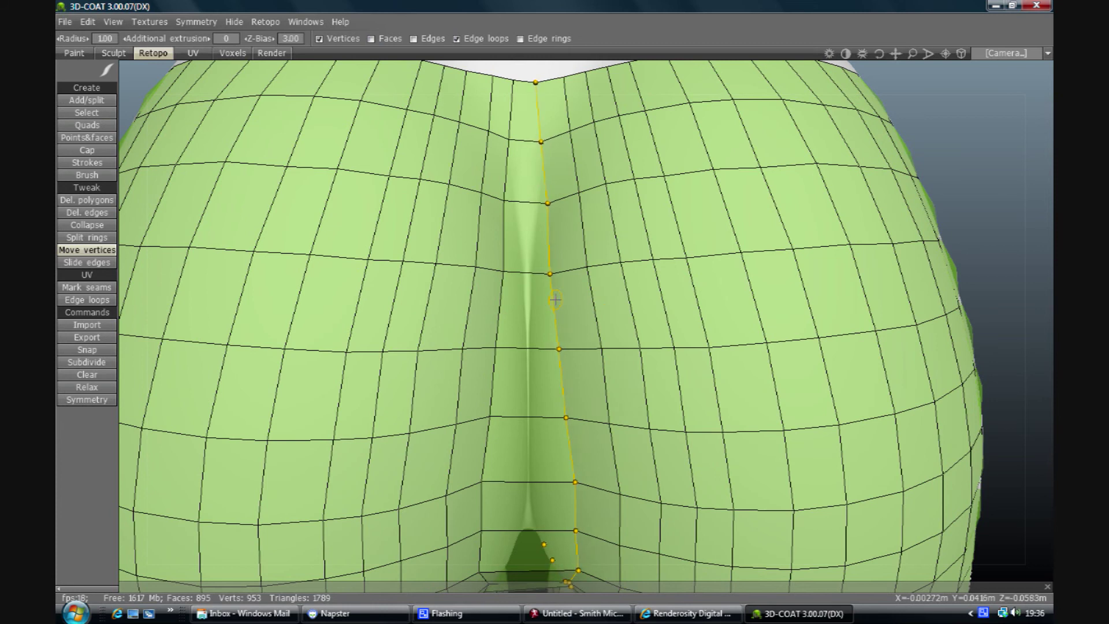
pyautogui.moveTo(505, 302); pyautogui.dragTo(507, 304)
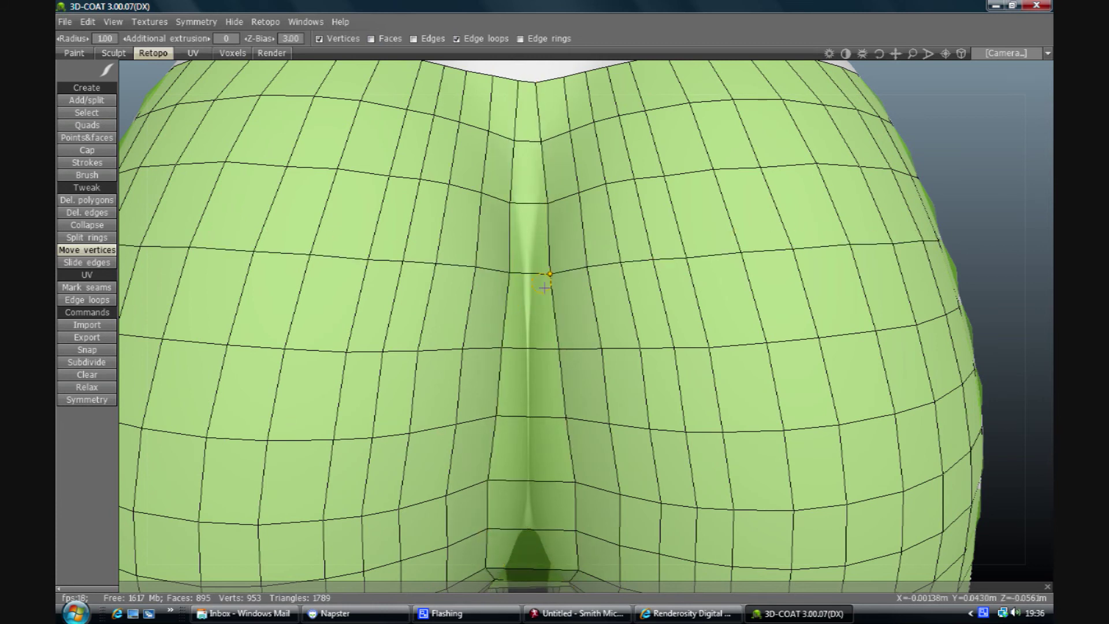
pyautogui.moveTo(550, 297); pyautogui.dragTo(553, 293)
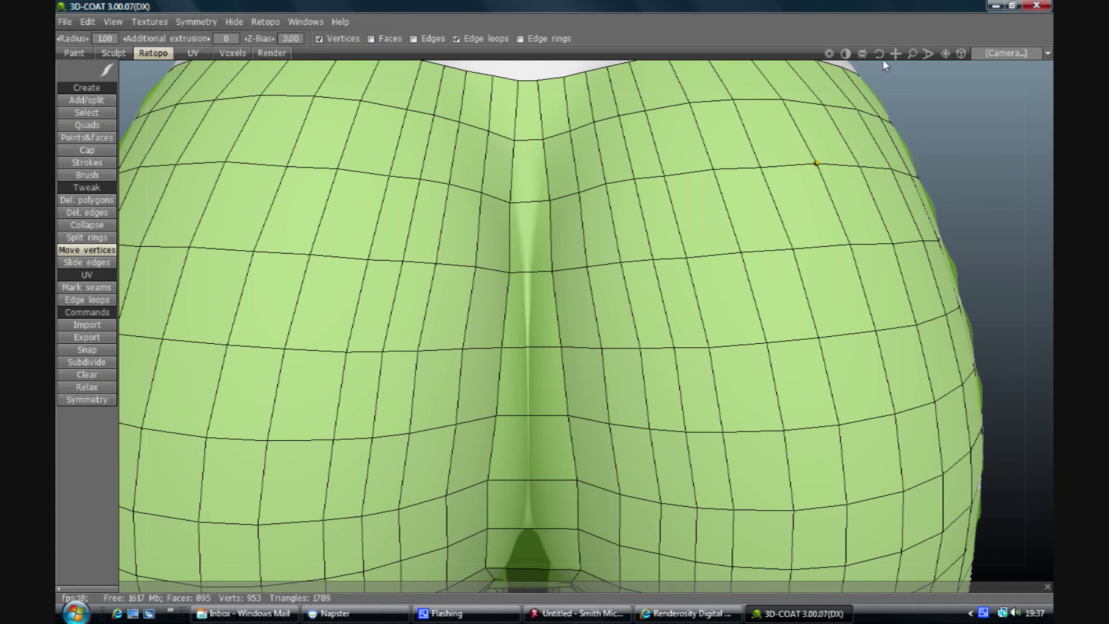
# - Turn off edge-loop selection and move the two lower rear centre vertices up to even out the row spacing
pyautogui.moveTo(878, 53); pyautogui.dragTo(875, 67)
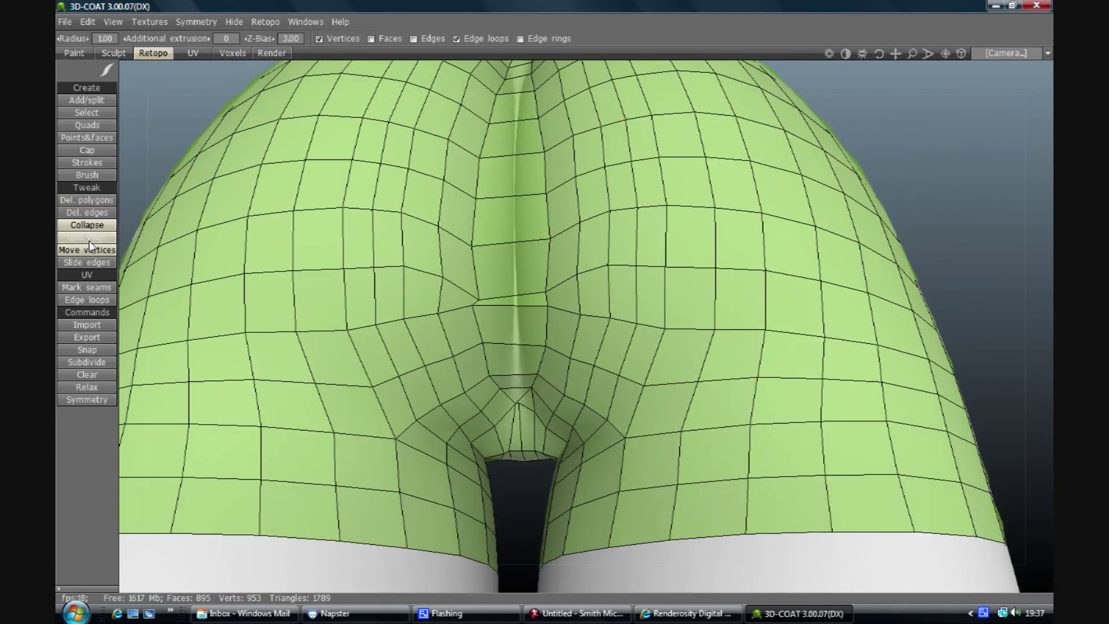
pyautogui.click(465, 37)
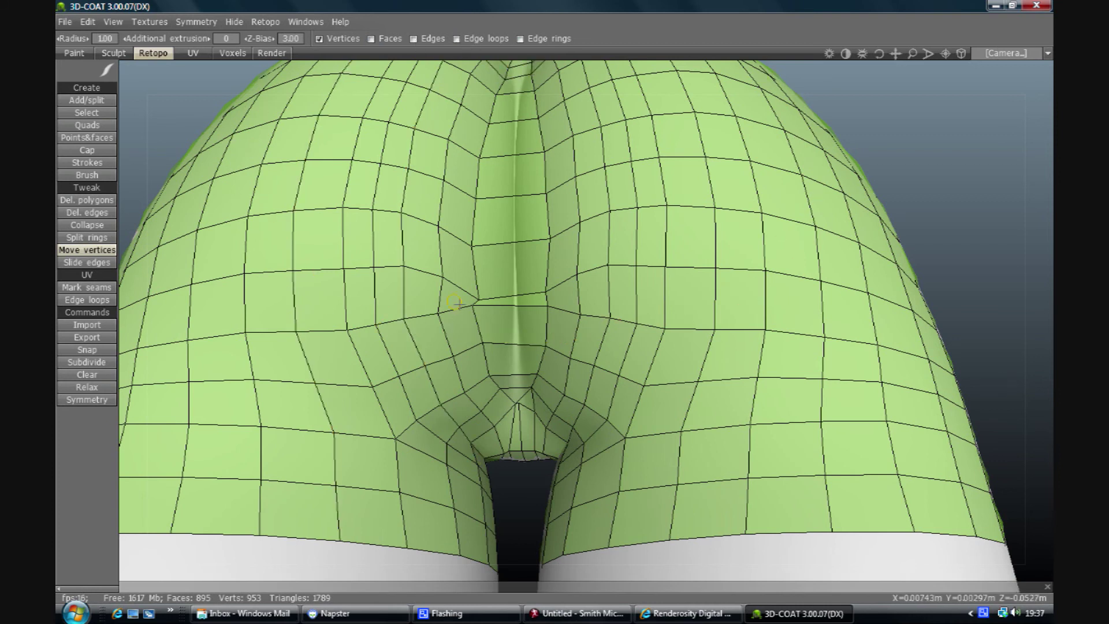
pyautogui.moveTo(478, 300); pyautogui.dragTo(470, 283)
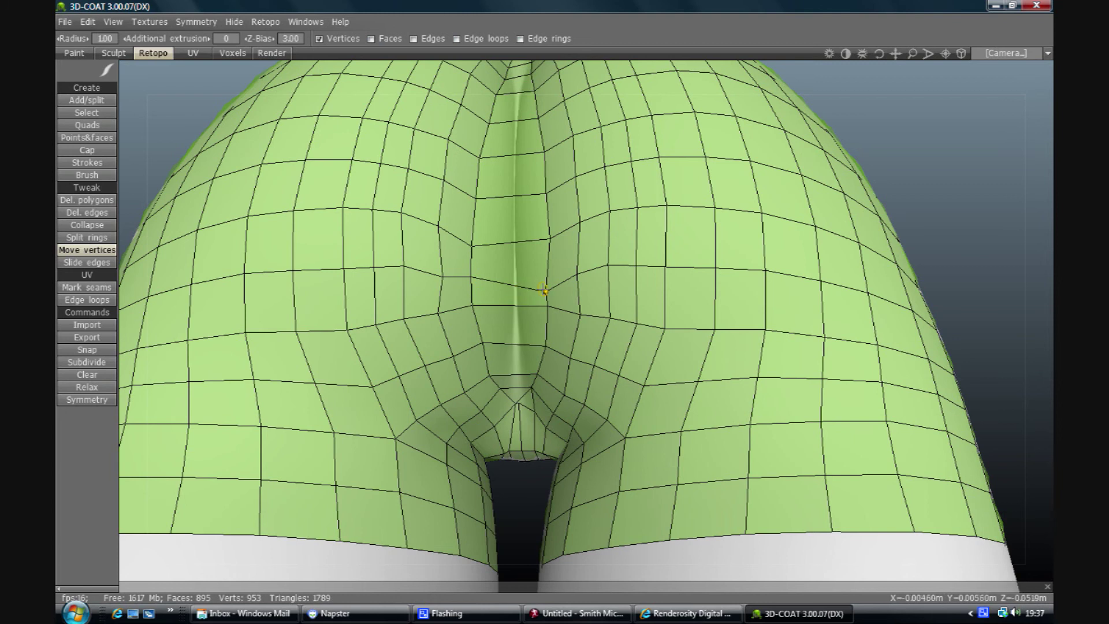
pyautogui.moveTo(546, 291); pyautogui.dragTo(548, 277)
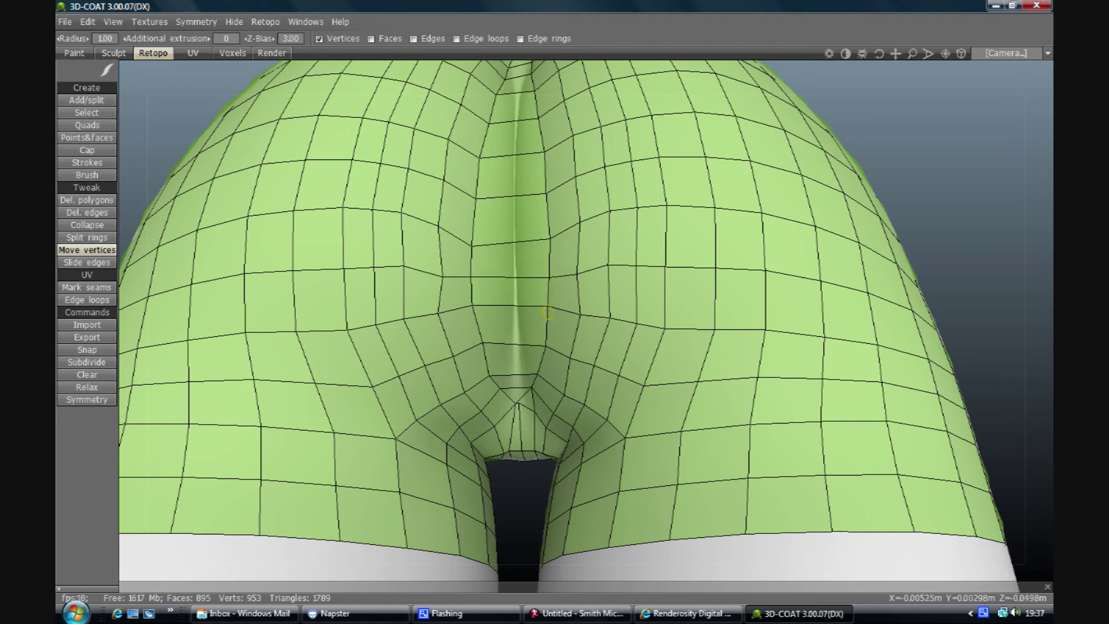
# - Set the retopology mesh's Z-Bias to 6
pyautogui.moveTo(879, 53); pyautogui.dragTo(924, 56)
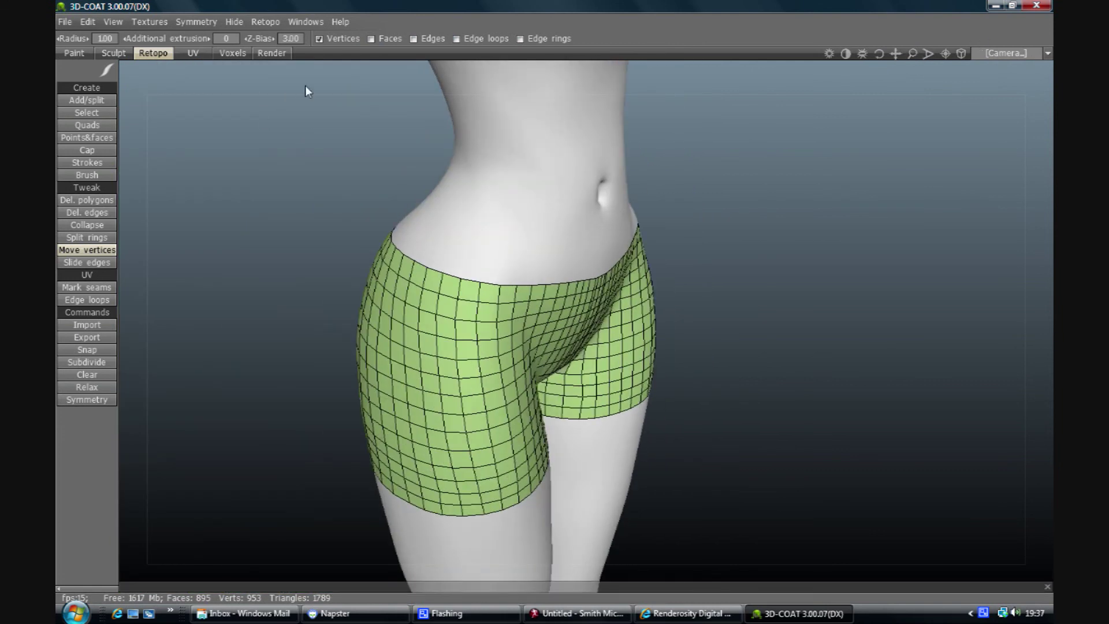
pyautogui.click(284, 38)
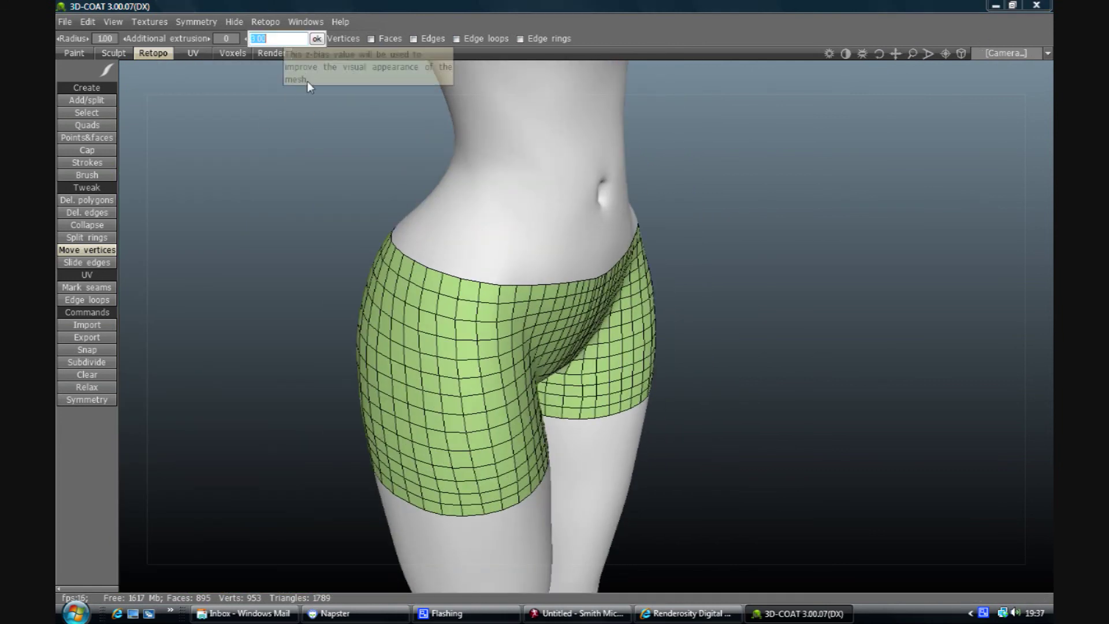
pyautogui.write('6')
pyautogui.press('Return')
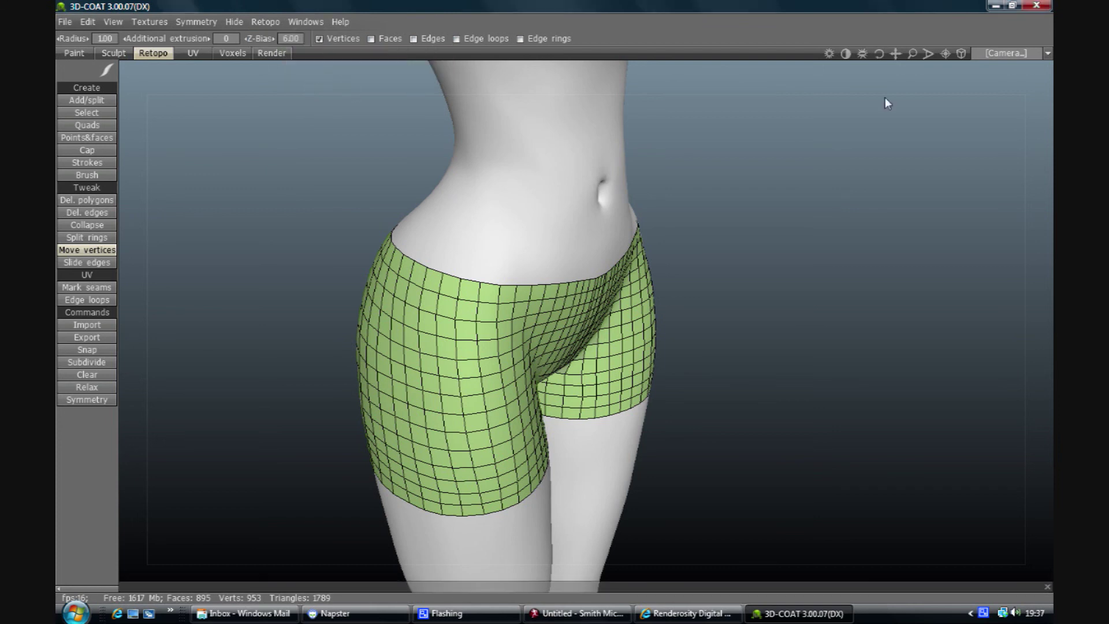
# - Set the shorts mesh's additional extrusion to 2
pyautogui.moveTo(879, 53)
pyautogui.mouseDown()
pyautogui.moveTo(907, 55)
pyautogui.moveTo(871, 56)
pyautogui.mouseUp()
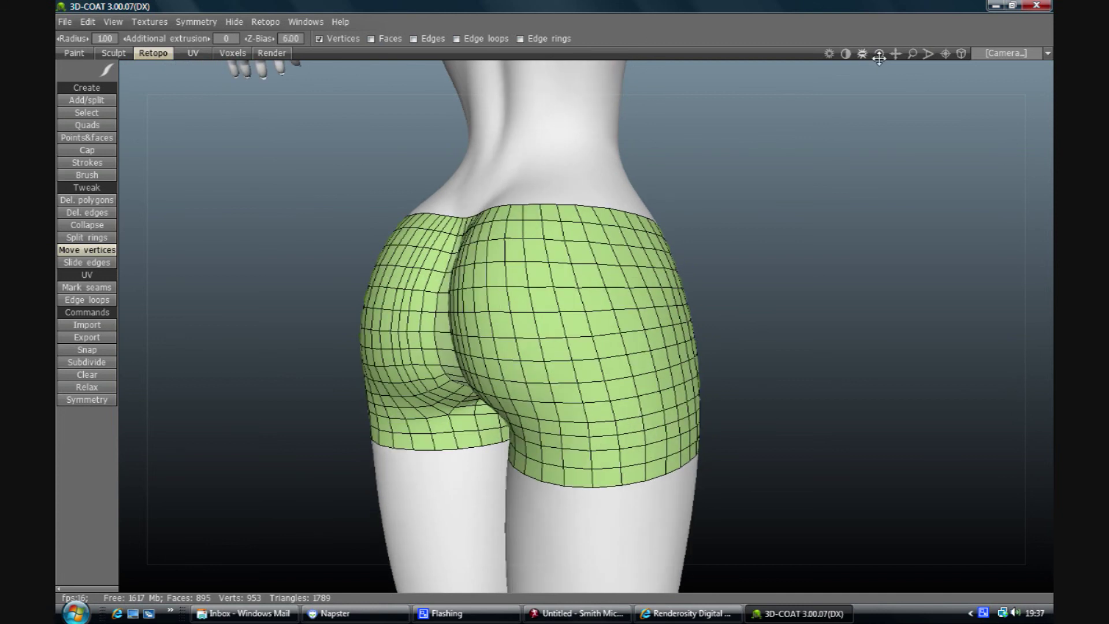
pyautogui.click(240, 39)
pyautogui.write('2')
pyautogui.press('Return')
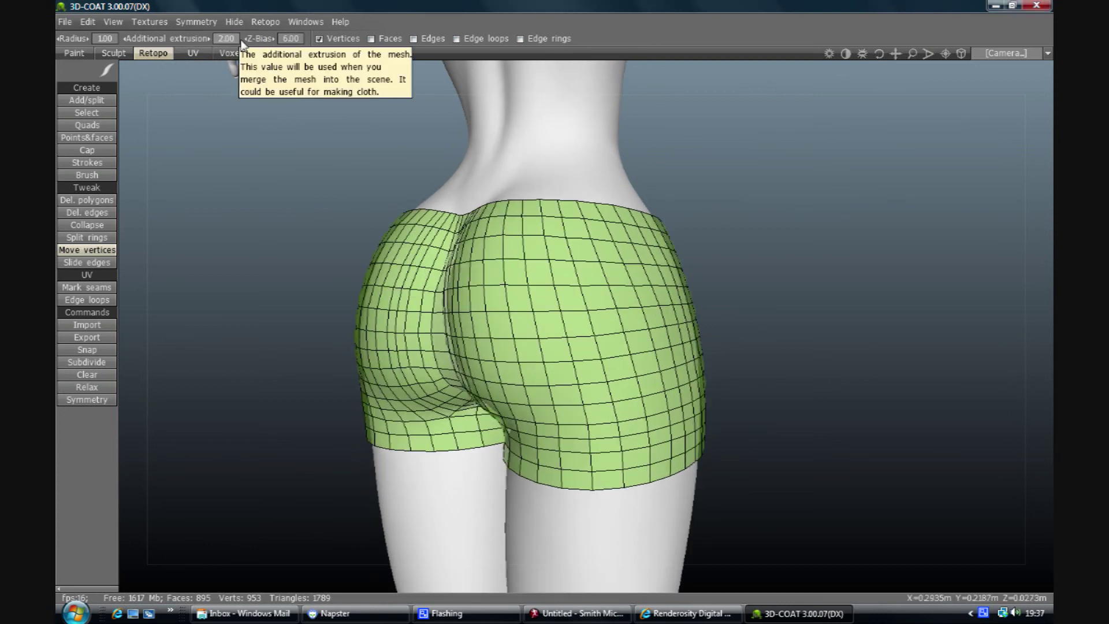
# - Check the shorts' offset from the front and set the additional extrusion to 1.5
pyautogui.moveTo(878, 54)
pyautogui.mouseDown()
pyautogui.moveTo(904, 53)
pyautogui.moveTo(872, 44)
pyautogui.moveTo(810, 75)
pyautogui.moveTo(856, 50)
pyautogui.moveTo(839, 42)
pyautogui.moveTo(881, 52)
pyautogui.moveTo(871, 56)
pyautogui.mouseUp()
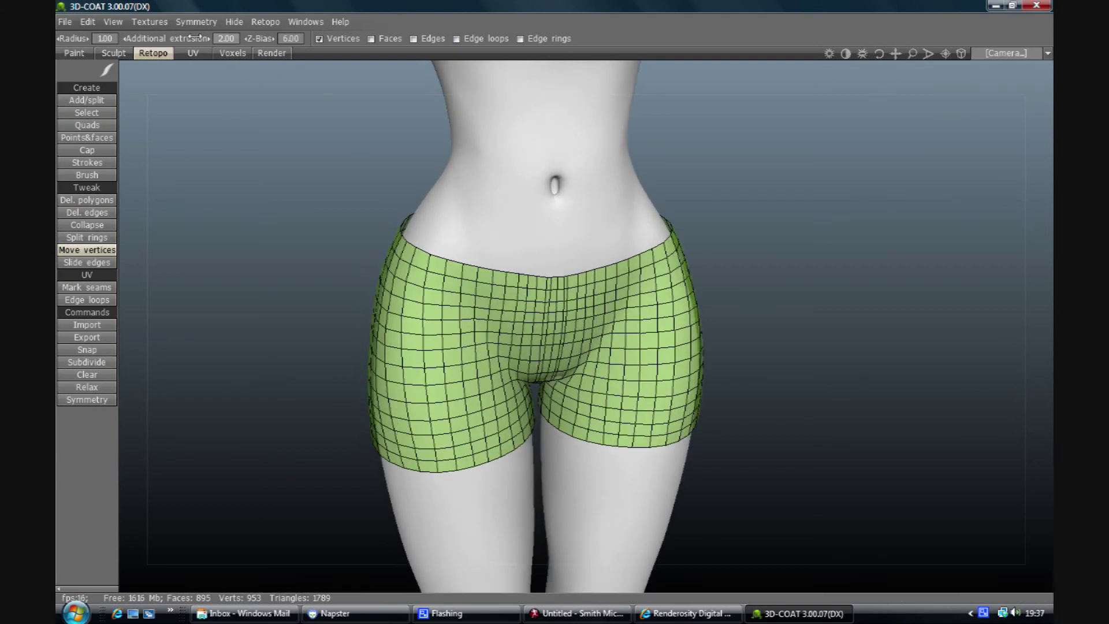
pyautogui.click(225, 39)
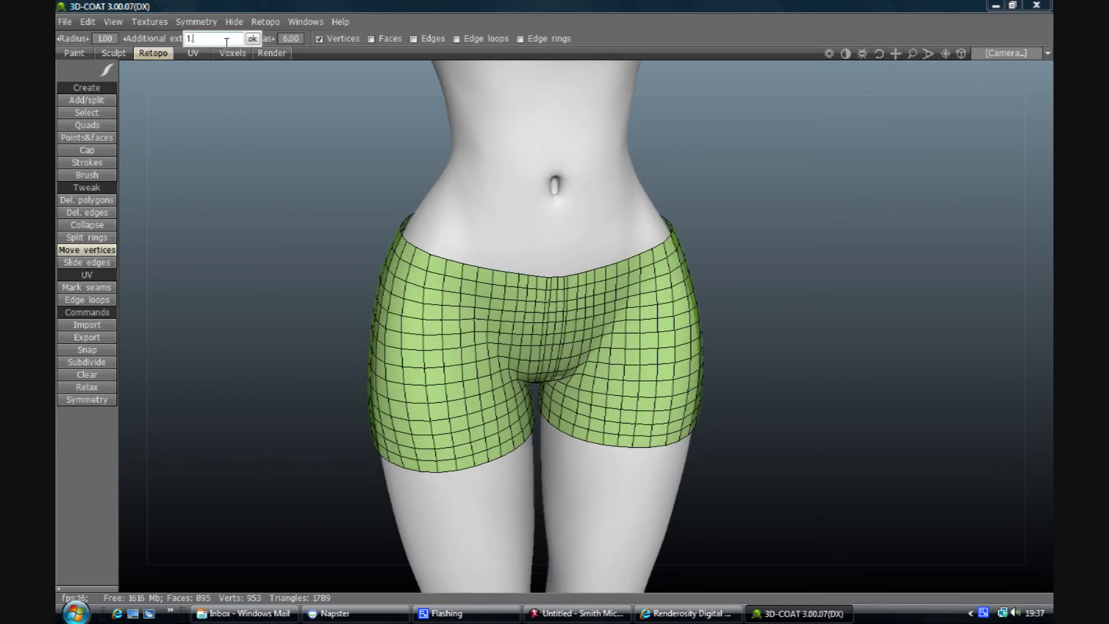
pyautogui.write('1.5')
pyautogui.press('Return')
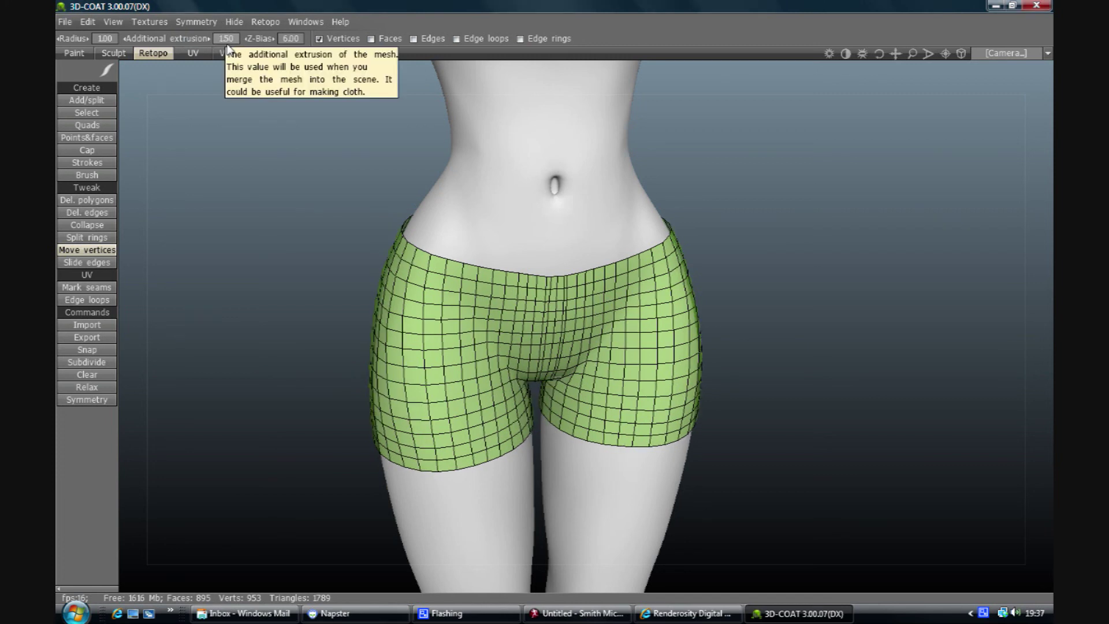